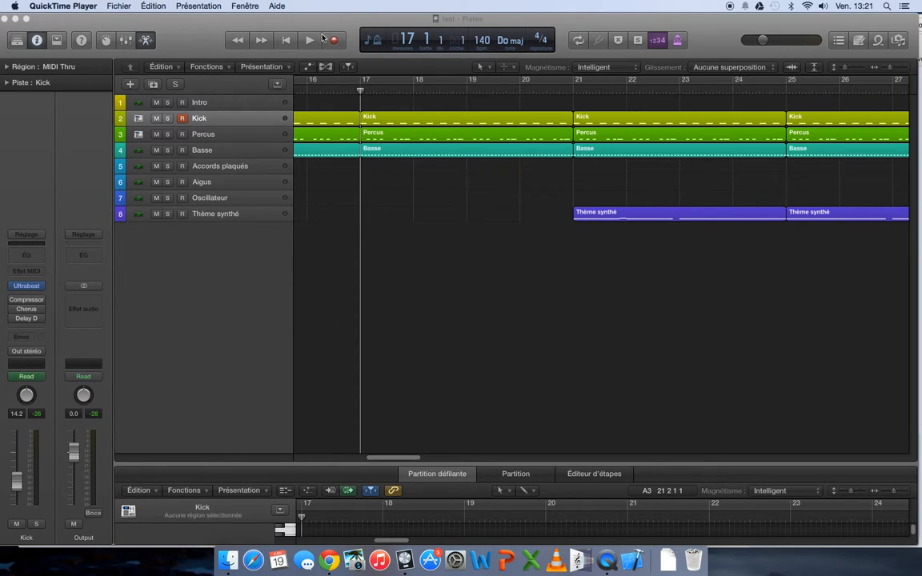
- Show the automation lanes for all tracks in the arrangement
click(309, 69)
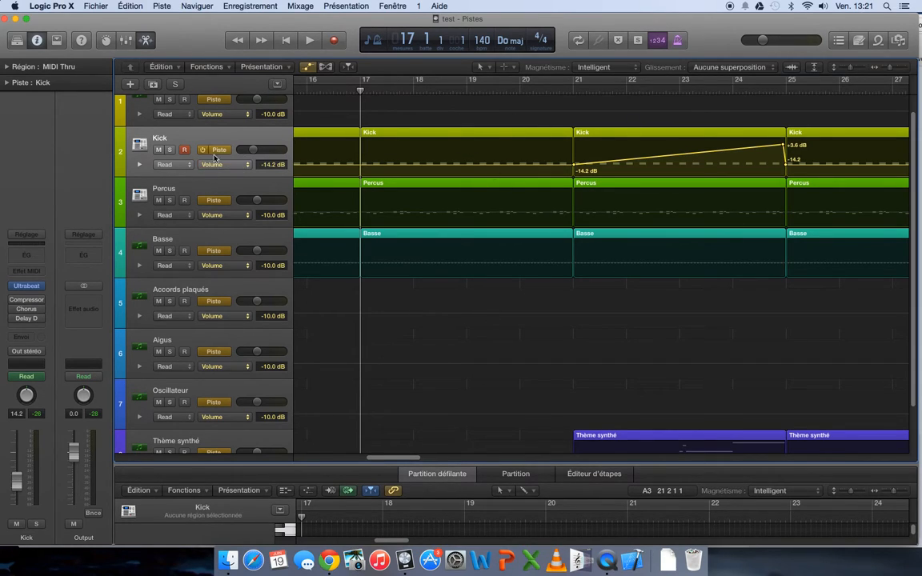
click(310, 68)
click(310, 68)
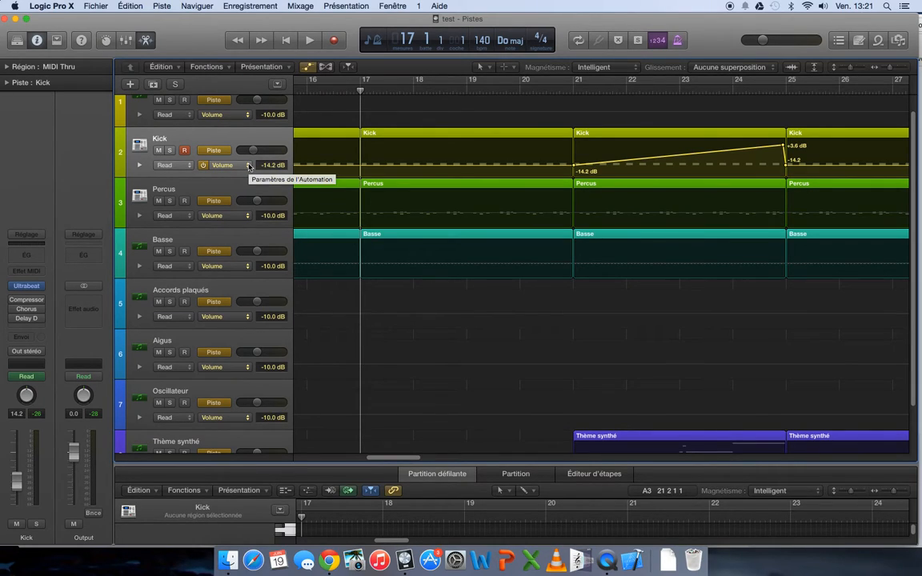
- Display the Basse track's Volume automation and activate its volume line across the regions
click(219, 238)
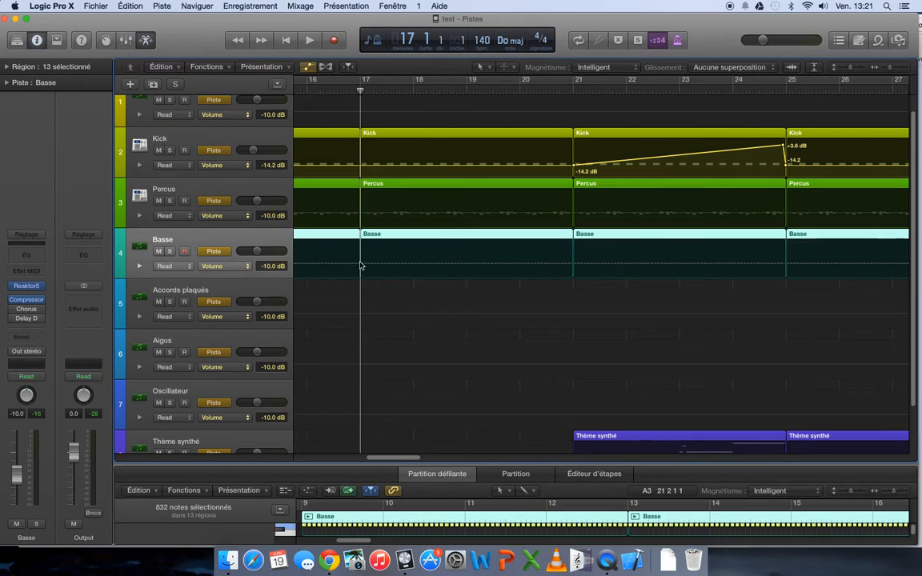
click(242, 265)
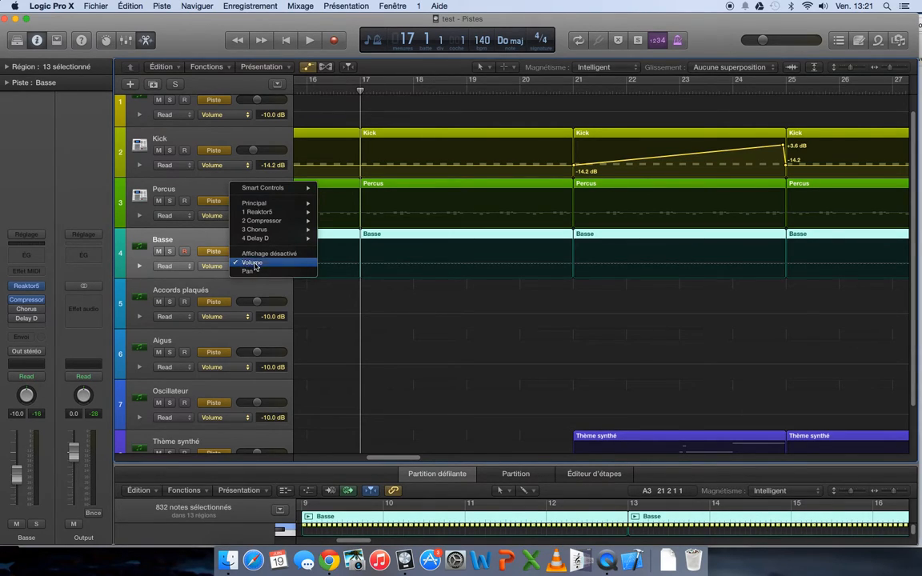
click(253, 264)
click(376, 265)
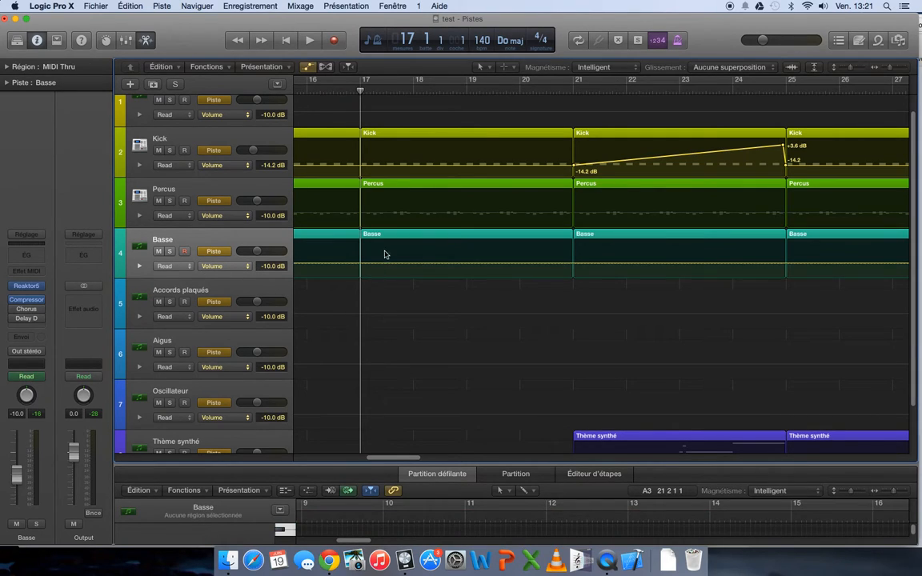
- Add volume automation points on the Basse track at bars 21 and 25, raising the second to about +2.3 dB
click(293, 464)
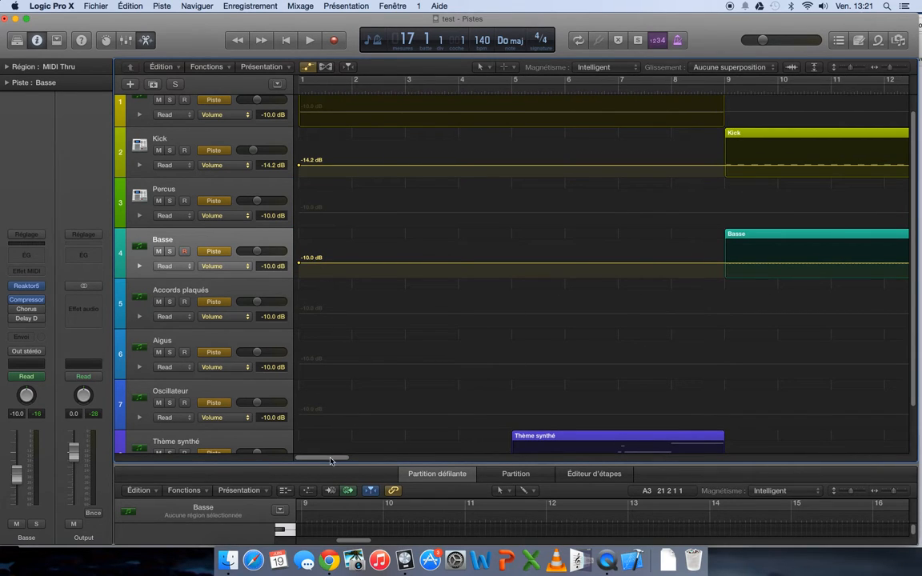
drag(330, 459, 414, 423)
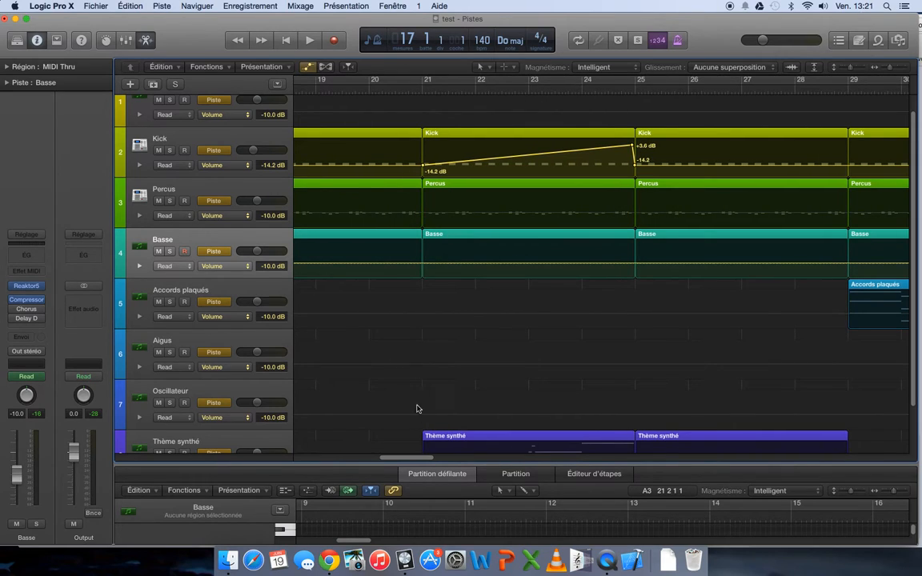
click(423, 263)
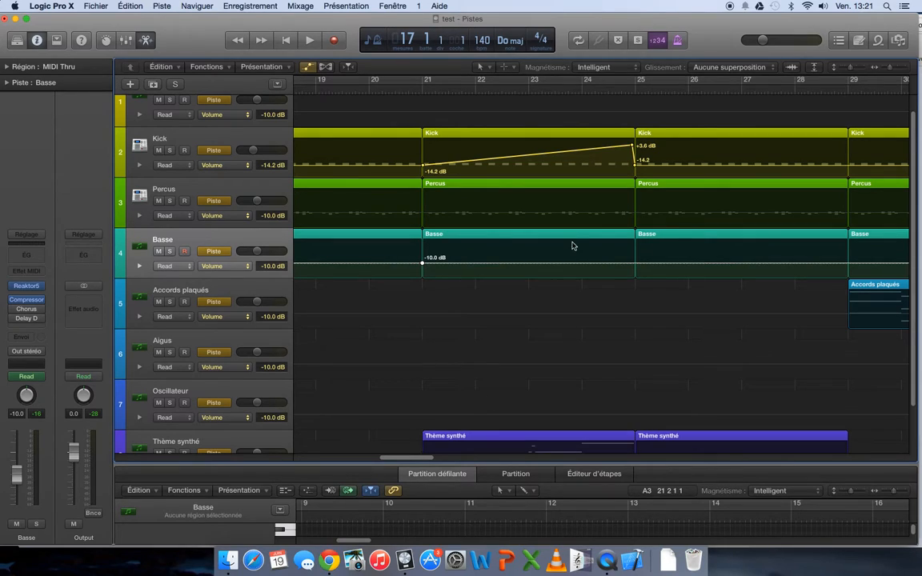
click(636, 264)
click(665, 264)
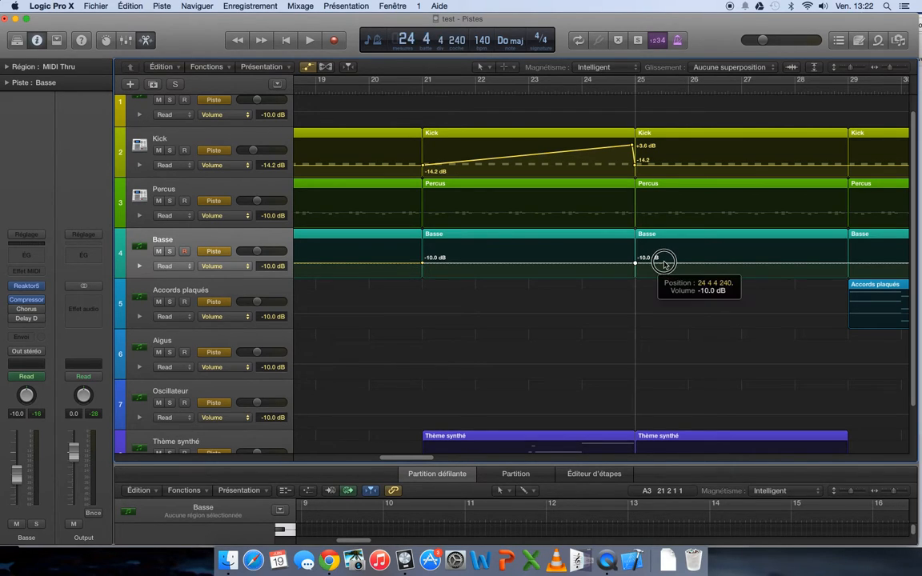
drag(664, 265, 664, 248)
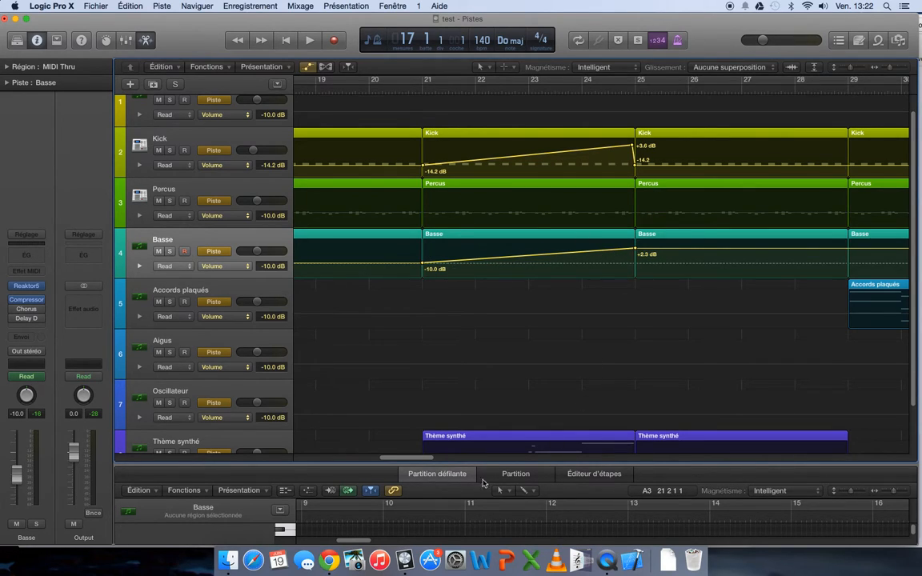
- Undo the raised Basse volume at bar 25 and ramp it up to about +3.9 dB just before that bar instead
mouse_move(422, 457)
mouse_down()
mouse_move(593, 440)
mouse_move(421, 440)
mouse_up()
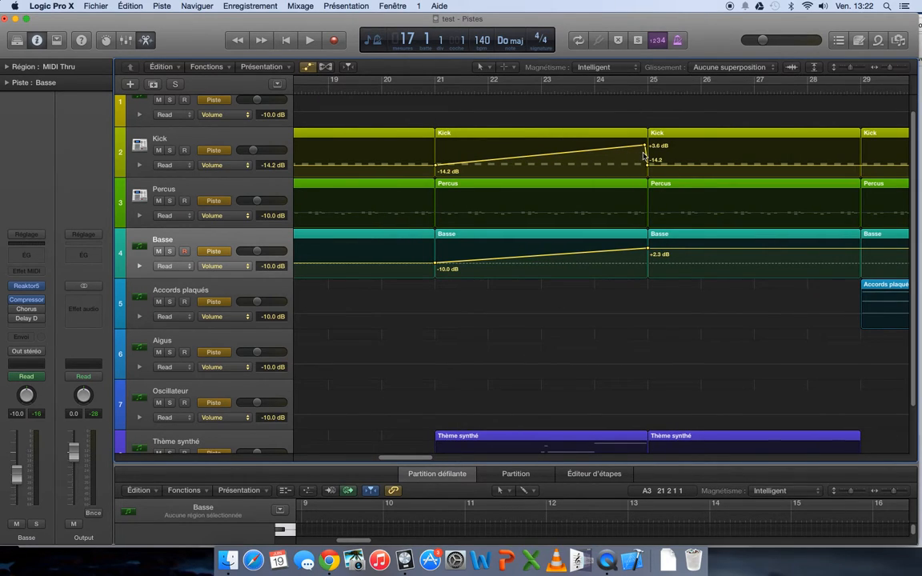
click(649, 250)
key(super+z)
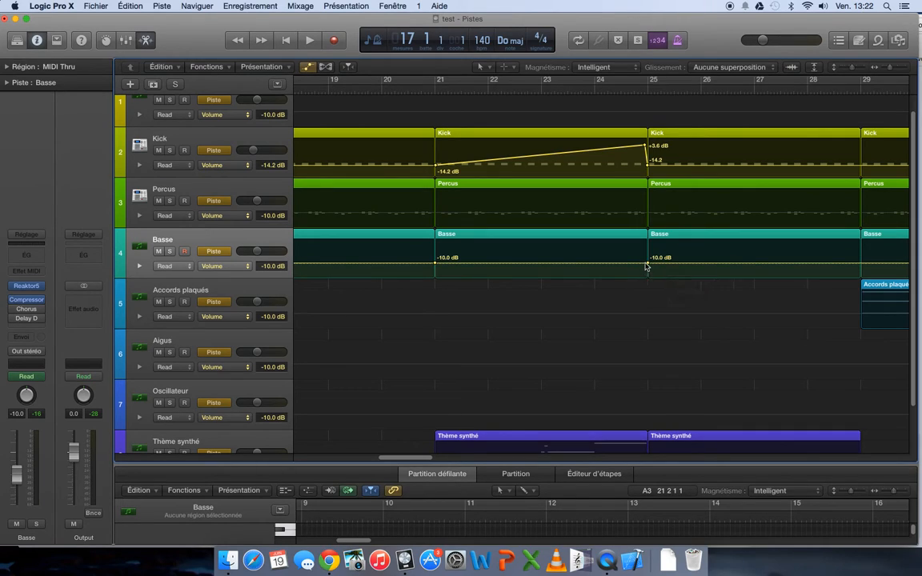
drag(647, 265, 643, 241)
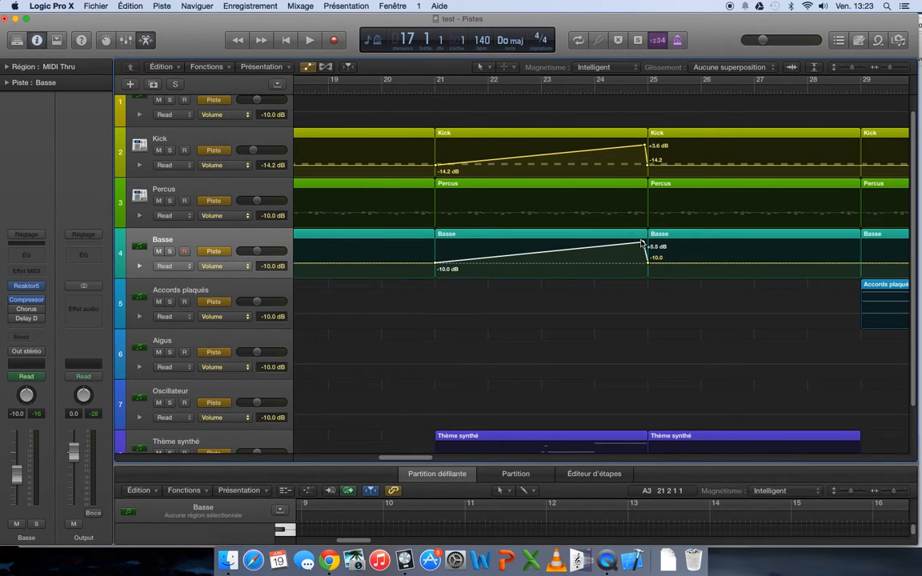
drag(642, 242, 644, 245)
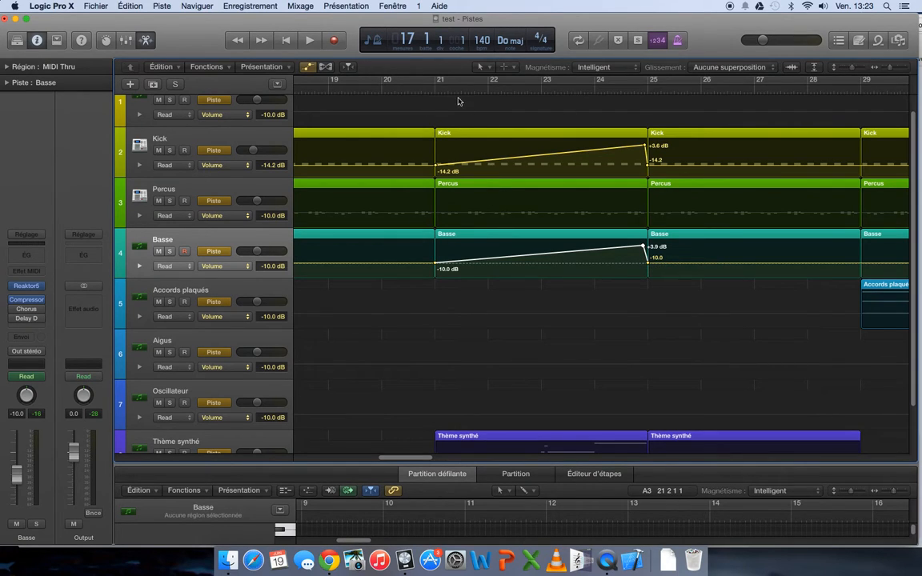
- Set the cycle range to bars 21–25 and assign the Pencil tool (Outil Crayon) as the secondary tool
drag(436, 80, 647, 83)
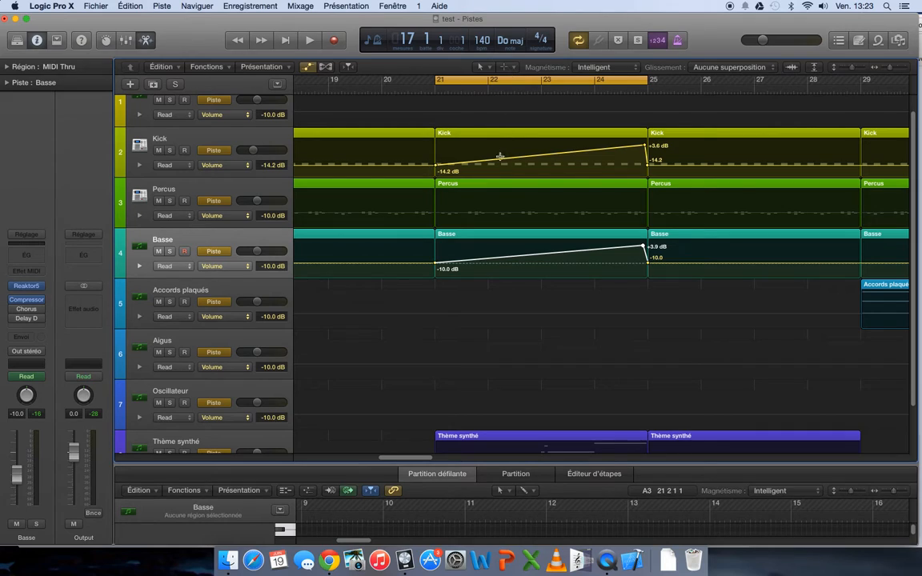
click(513, 68)
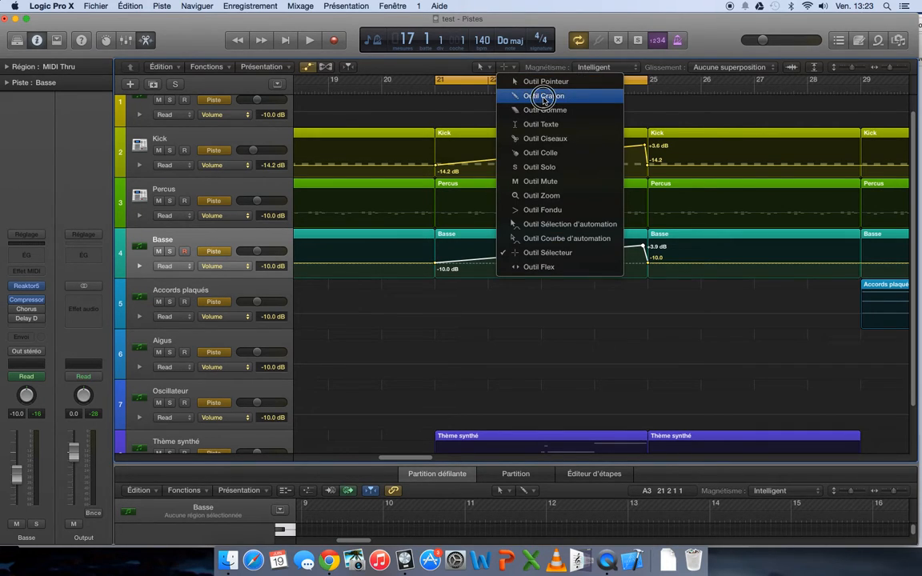
click(526, 75)
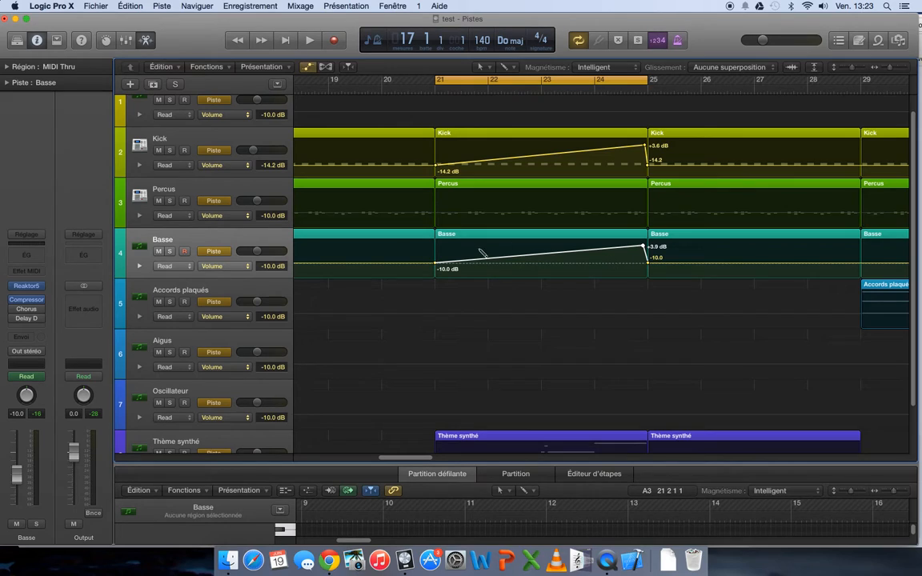
- Draw a zigzag of Basse volume automation points between bars 21 and 25 with the Pencil tool
click(607, 259)
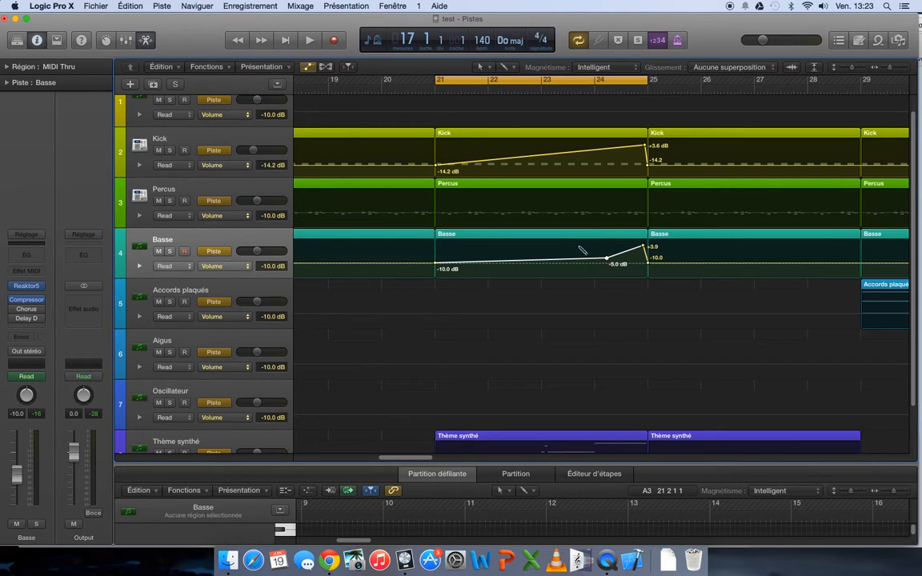
click(576, 254)
click(529, 244)
click(539, 265)
click(508, 255)
drag(507, 256, 504, 249)
click(515, 267)
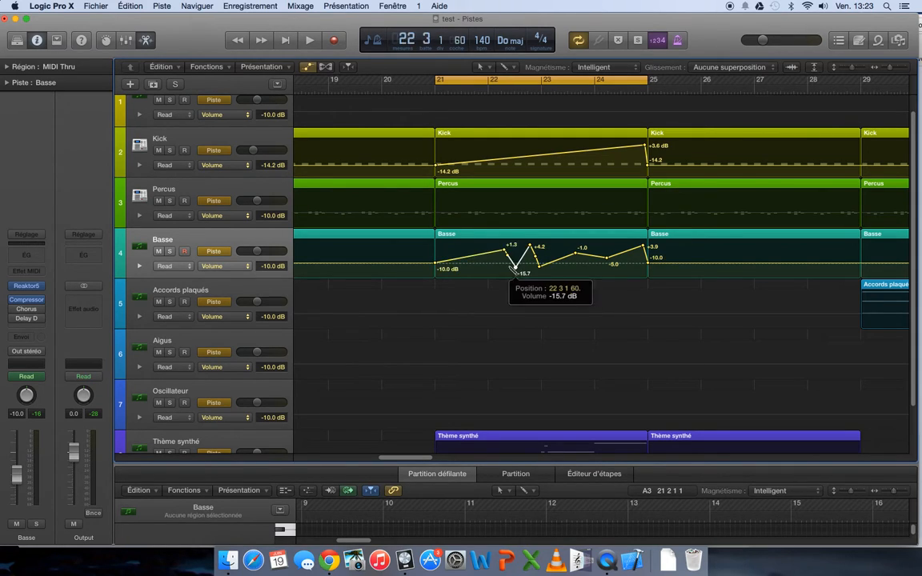
click(490, 261)
click(486, 249)
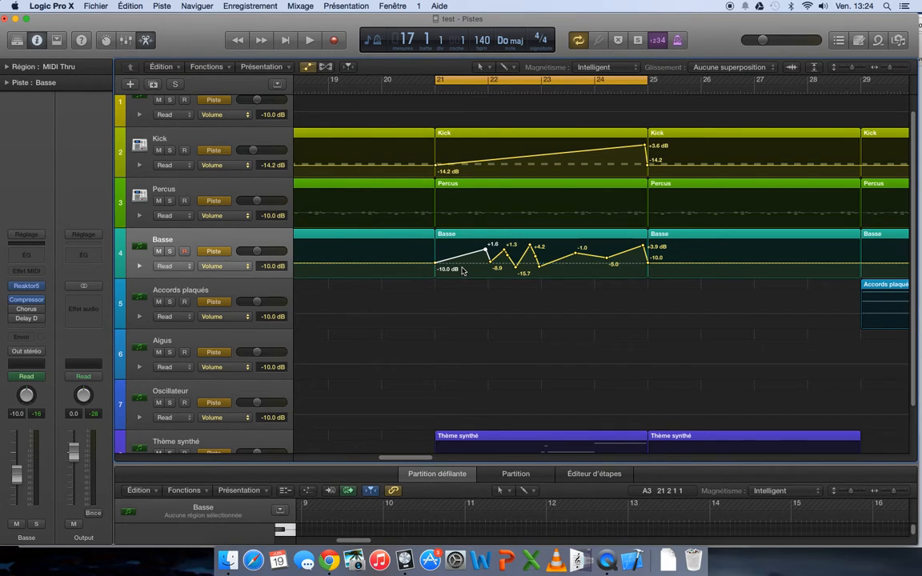
- Undo the zigzag volume points and the earlier ramp on the Basse track
key(super+z)
key(super+z)
key(super+z)
key(super+z)
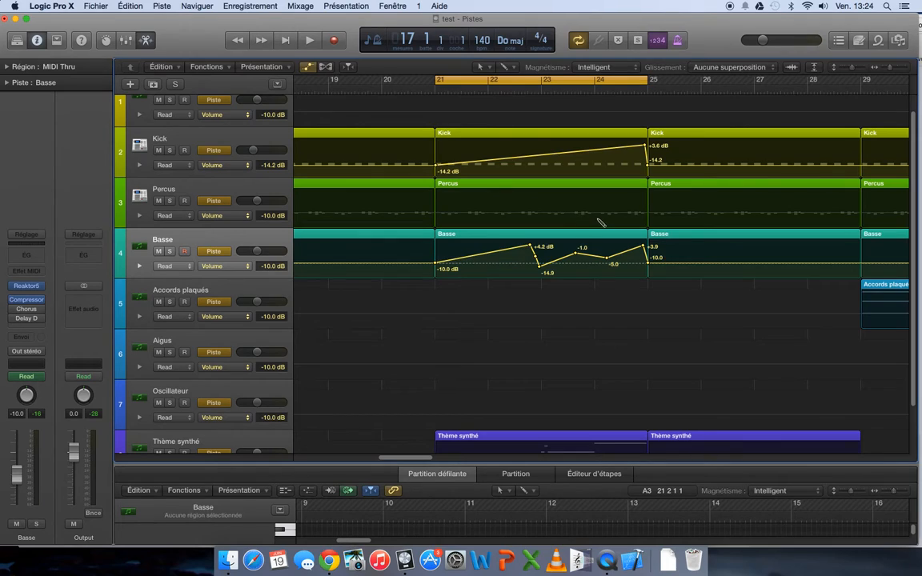
key(super+z)
key(super+z)
key(super+z)
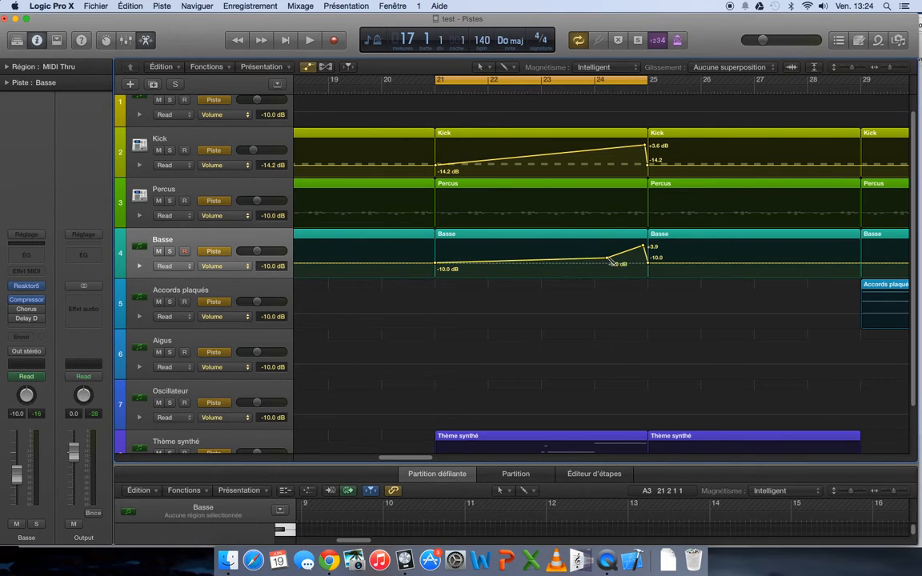
key(super+z)
key(super+z)
key(super+z)
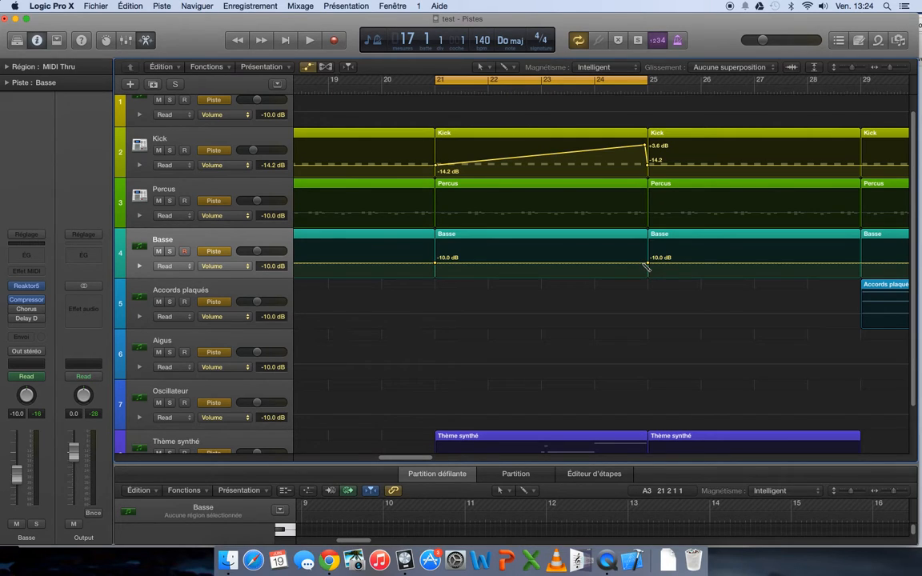
- Add a Basse volume peak of about +3.9 dB at bar 22 and bend the rise from bar 21 with the Automation Curve tool
drag(641, 263, 490, 243)
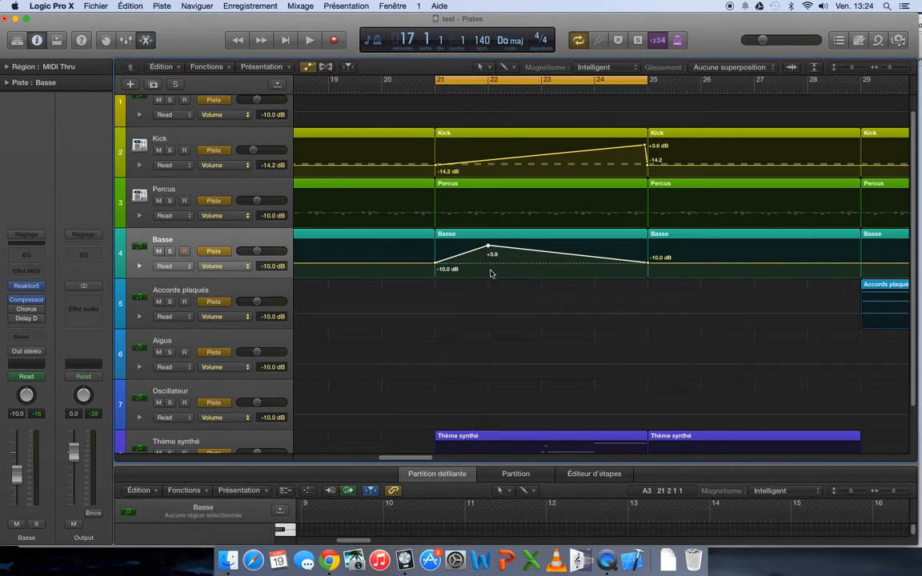
click(516, 68)
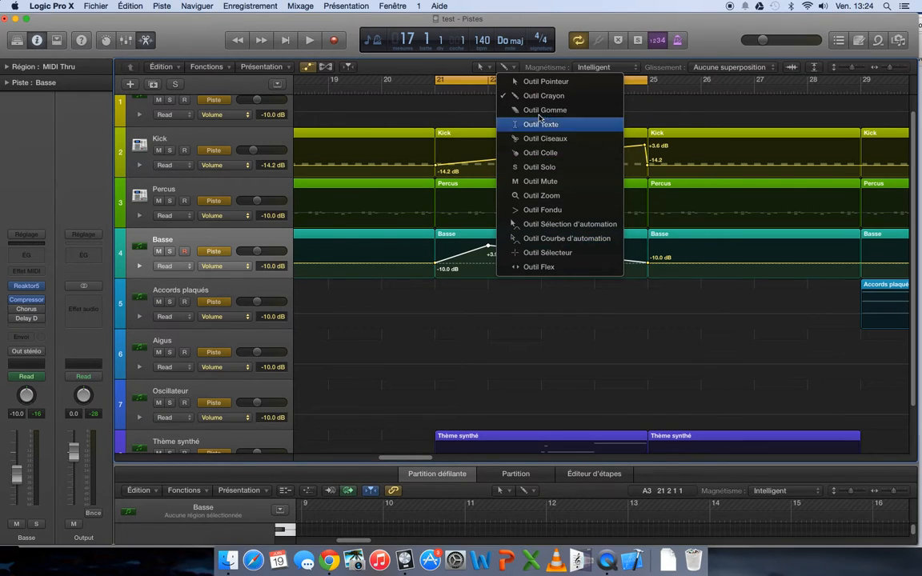
click(584, 238)
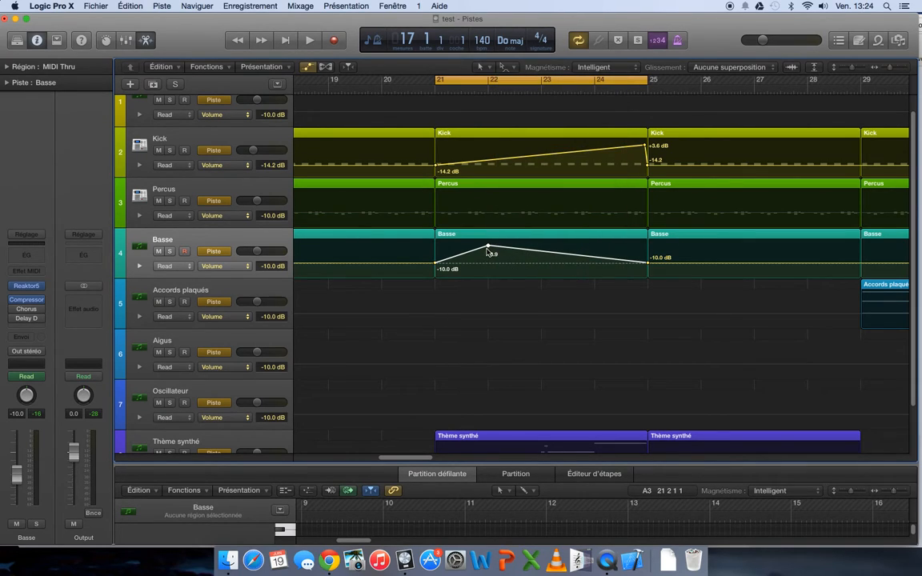
key(super+Right)
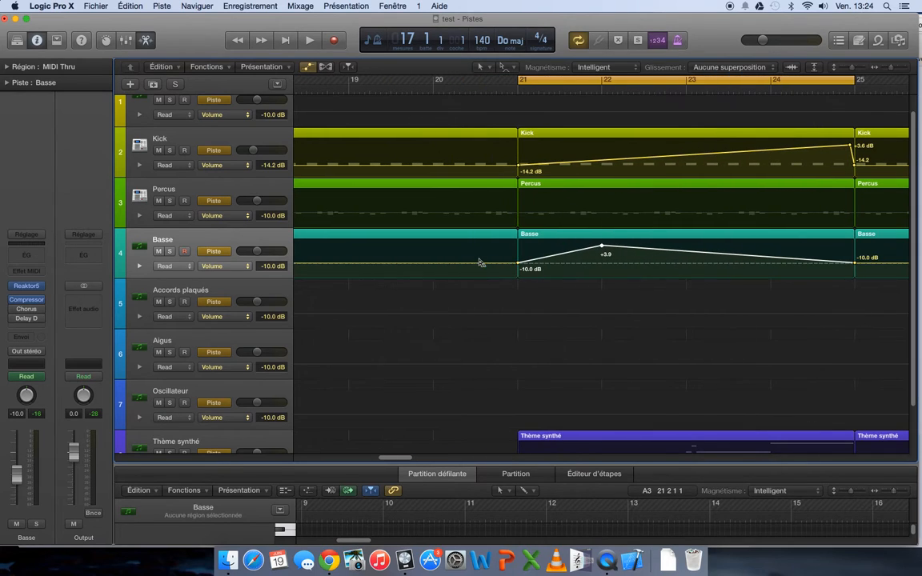
key(super+Down)
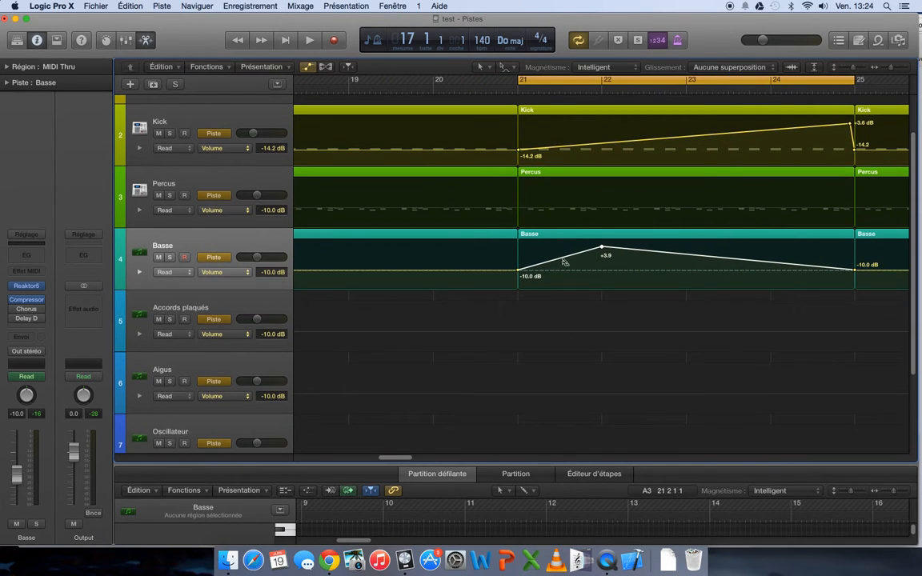
mouse_move(563, 262)
mouse_down()
mouse_move(568, 272)
mouse_move(555, 245)
mouse_move(568, 279)
mouse_up()
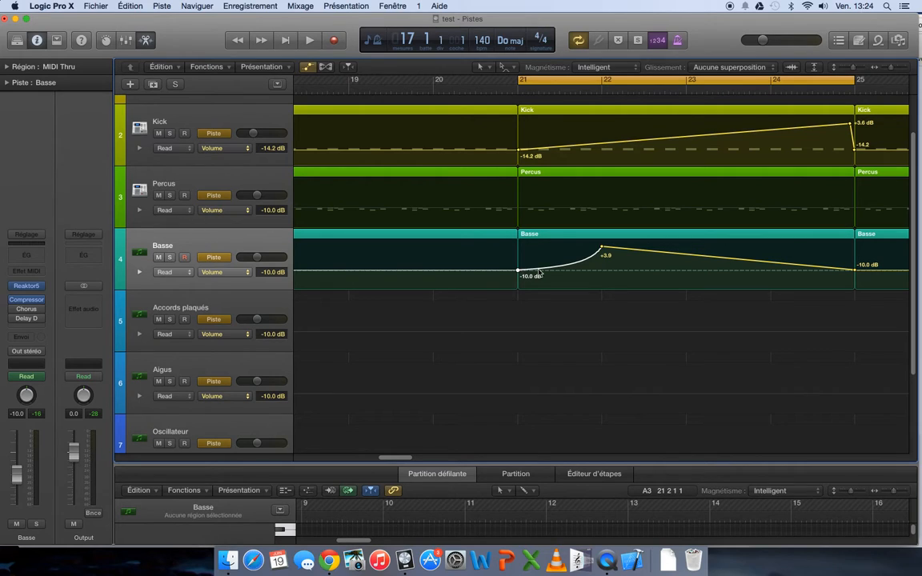
drag(569, 270, 566, 234)
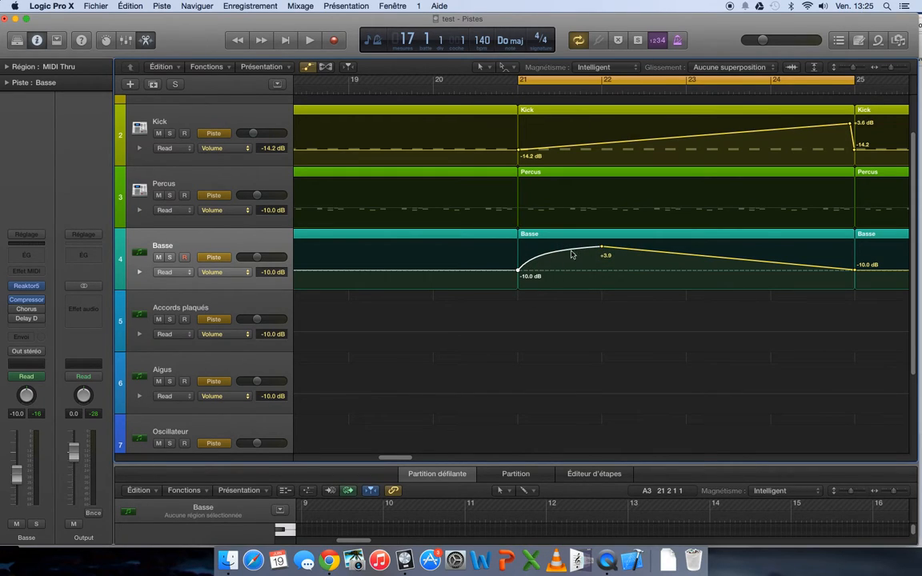
- Undo the curve and all volume automation points between bars 21 and 25 on the Basse track
drag(399, 457, 412, 460)
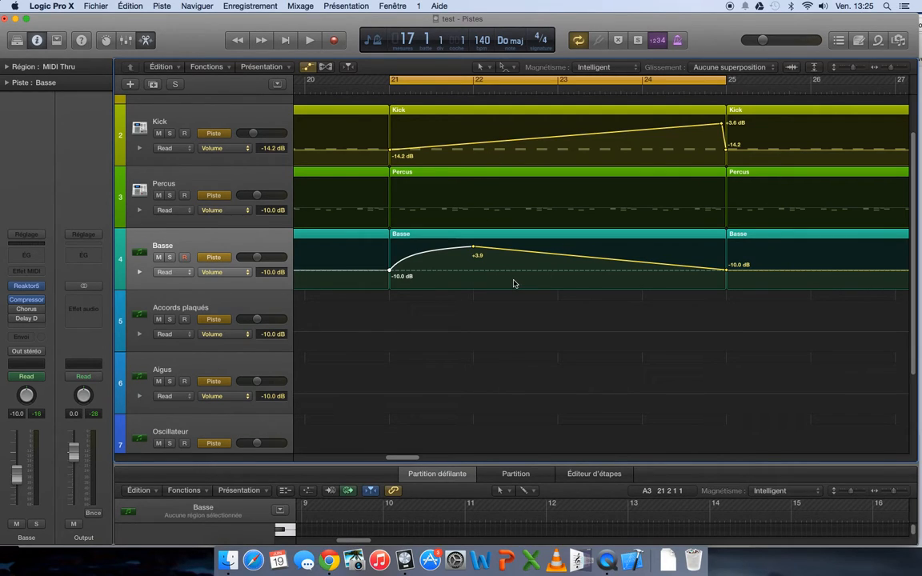
key(super+z)
key(super+z)
key(super+z)
key(super+z)
key(super+z)
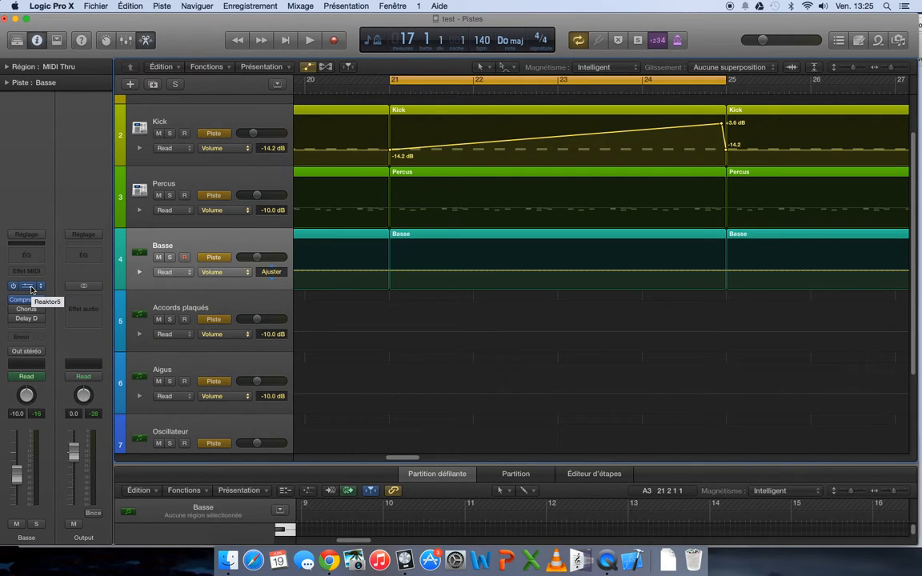
- Browse the list of automatable Reaktor5 parameters for the Basse track
click(248, 274)
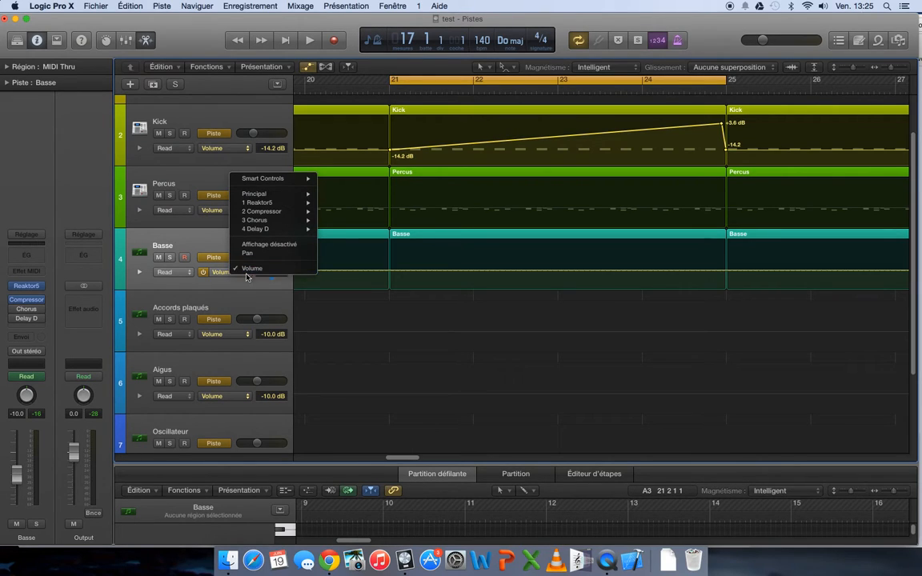
mouse_move(281, 205)
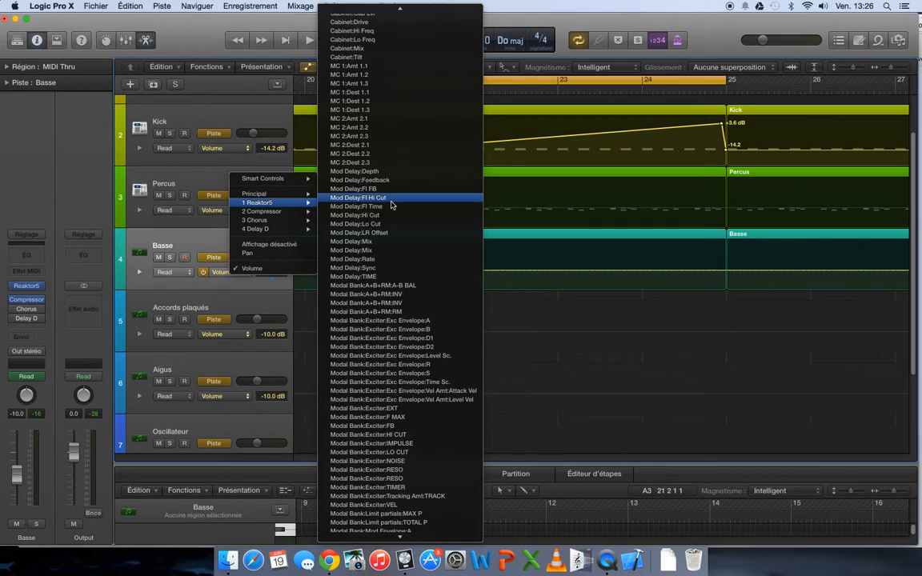
scroll(384, 89, up, 3)
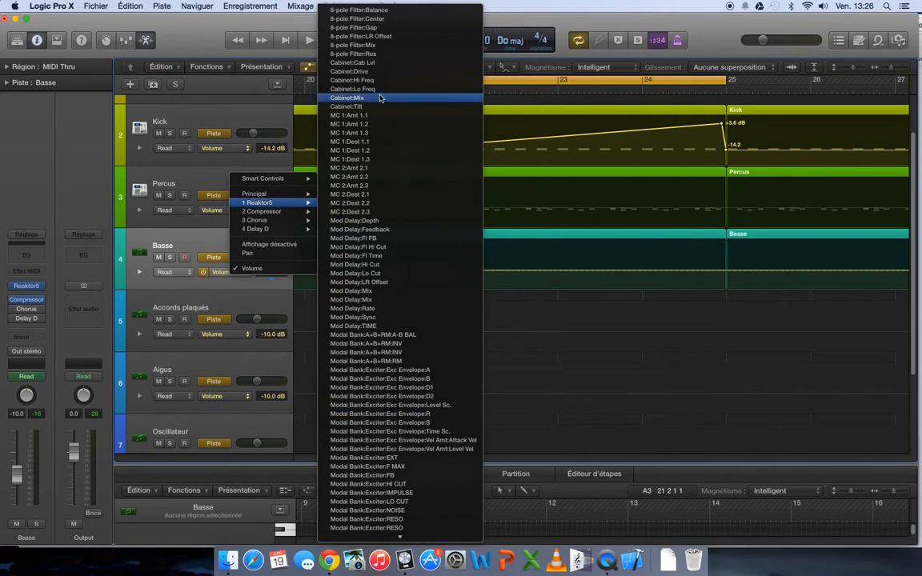
- Adjust the Modal Bank decay Time knob in the Basse track's Reaktor5 instrument and close its window
click(313, 285)
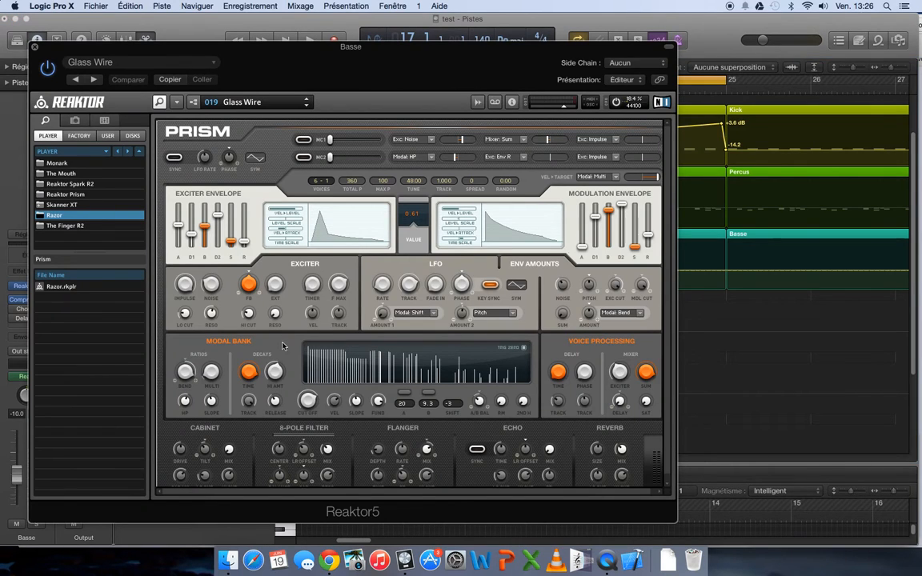
drag(247, 400, 218, 332)
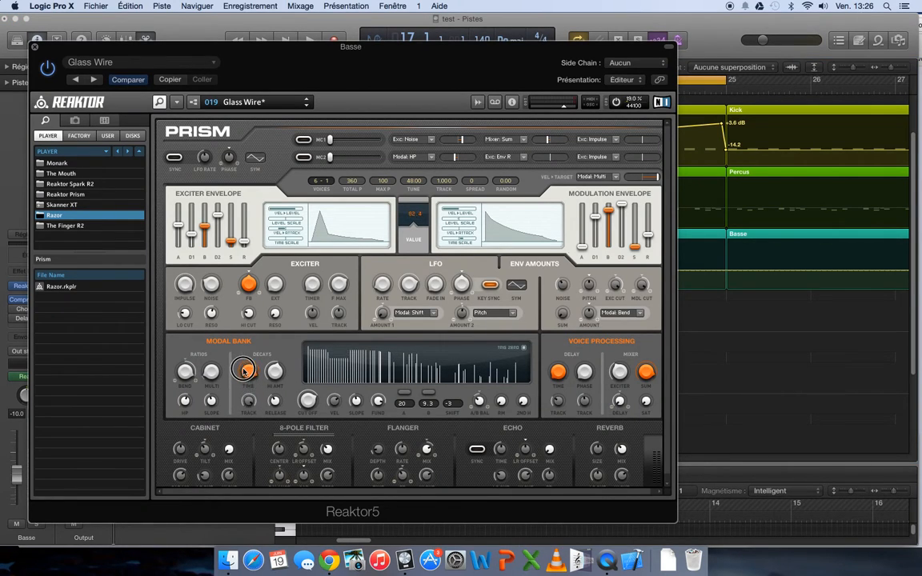
click(34, 48)
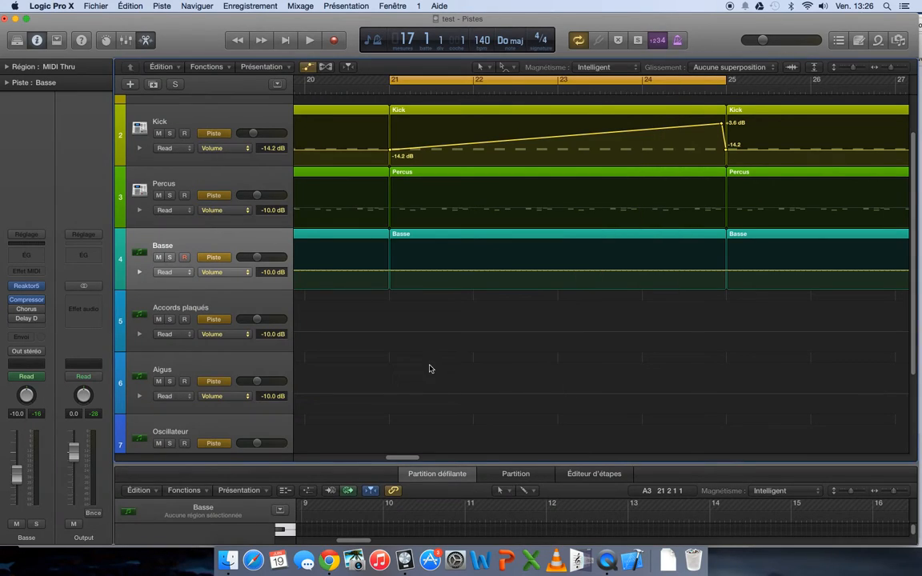
- Set the Basse track's automation parameter to the Compressor's Attack
click(244, 272)
scroll(415, 446, down, 2)
scroll(415, 446, down, 5)
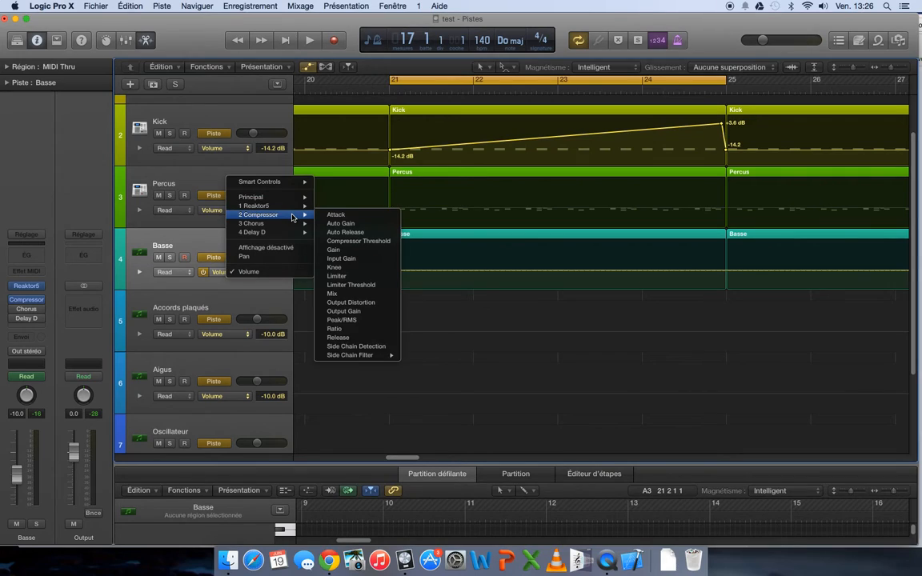
click(370, 216)
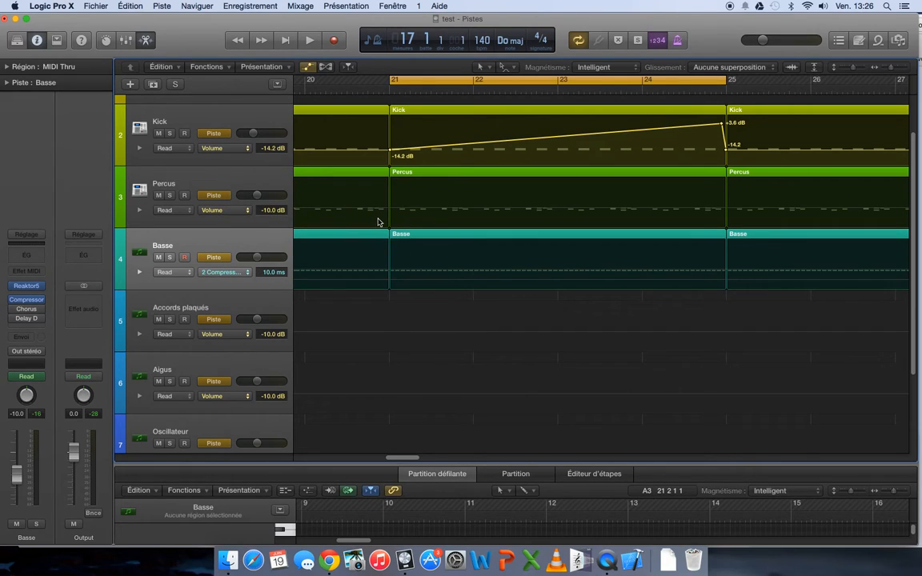
- Draw a Compressor Attack ramp on the Basse track from 10.0 ms at bar 21 to about 12.5 ms just before bar 25
click(390, 280)
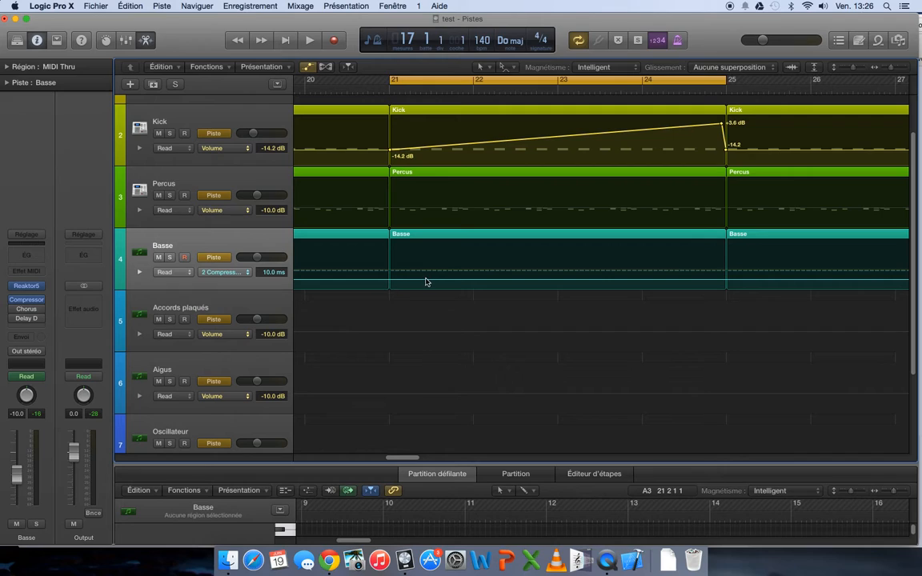
click(390, 282)
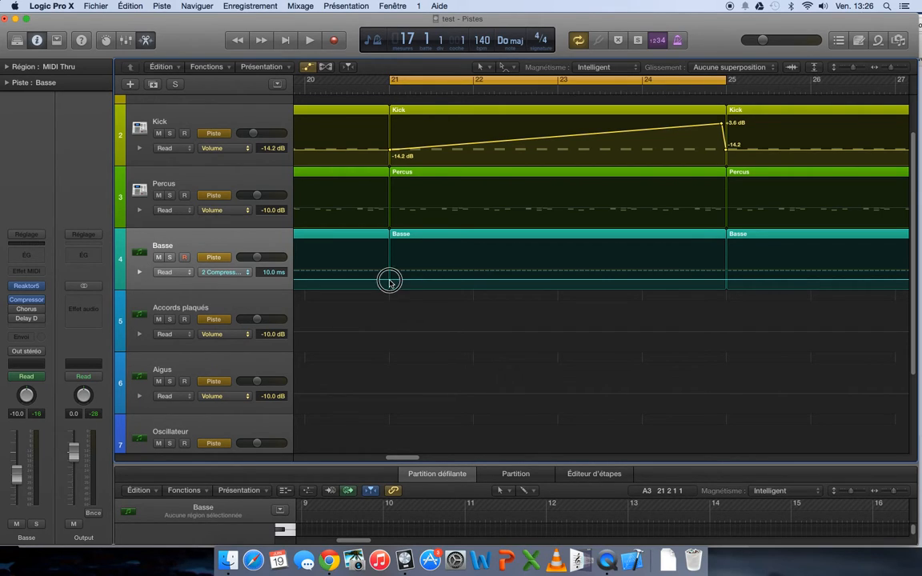
click(726, 279)
mouse_move(726, 280)
mouse_down()
mouse_move(709, 244)
mouse_move(714, 275)
mouse_up()
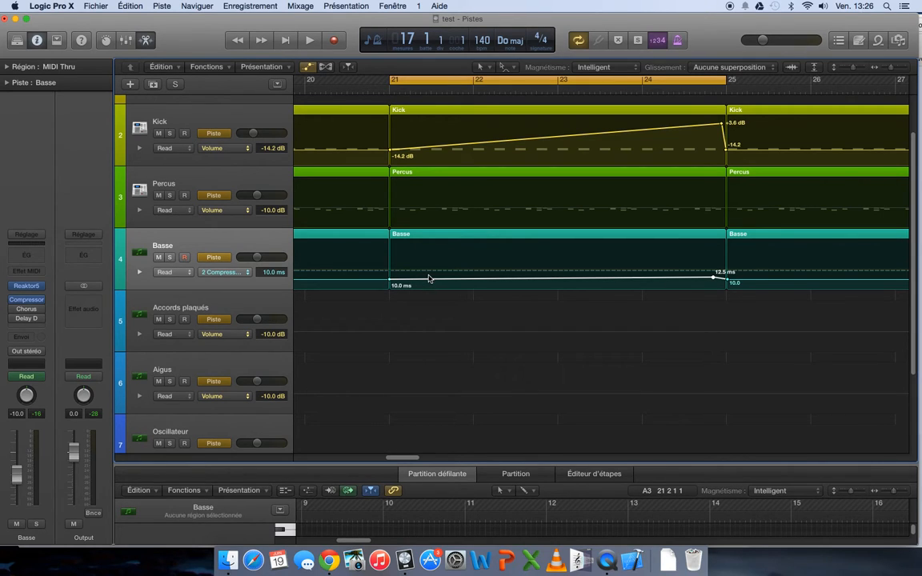
- Undo the Compressor Attack ramp up to bar 25 on the Basse track
key(super+Down)
key(super+Down)
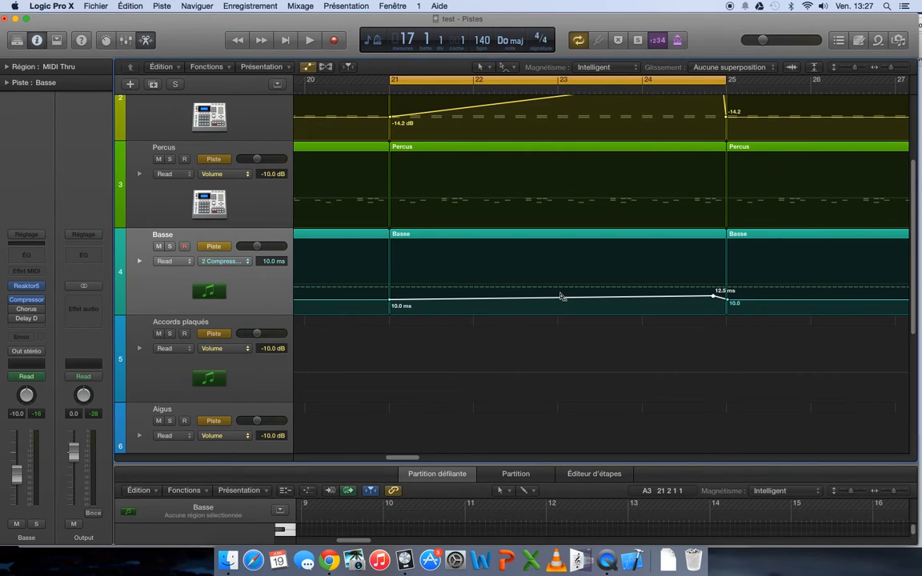
key(super+z)
key(super+z)
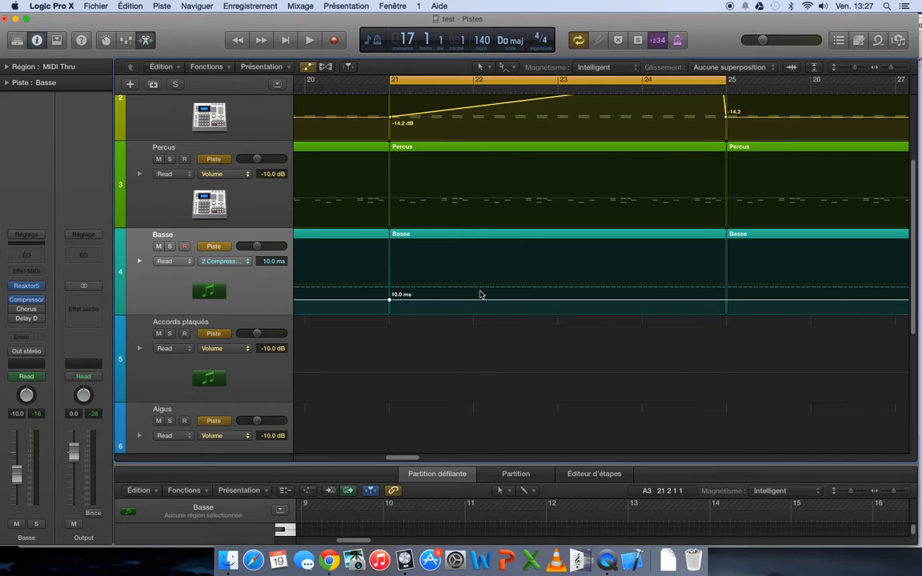
- Switch the Basse track's automation parameter back to Volume and review the parameter list
click(248, 260)
click(254, 251)
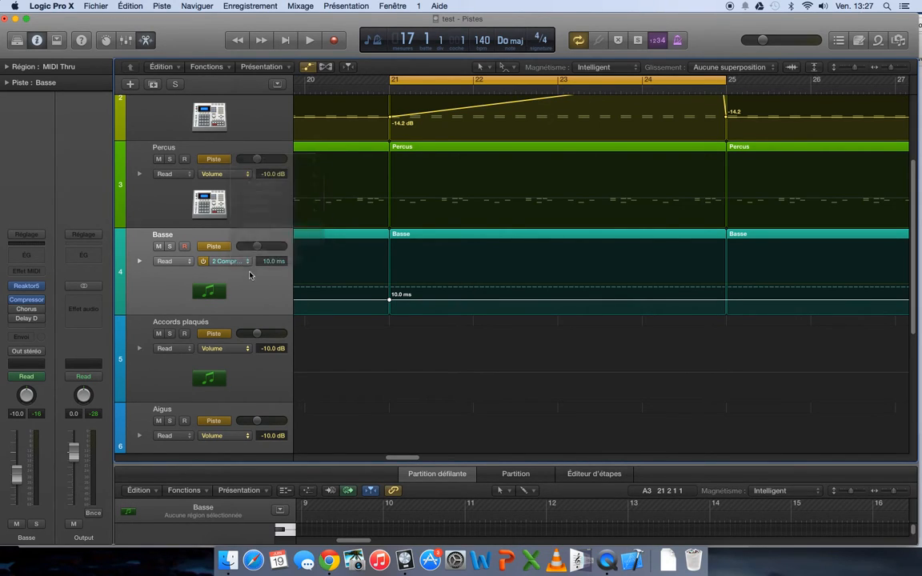
click(243, 264)
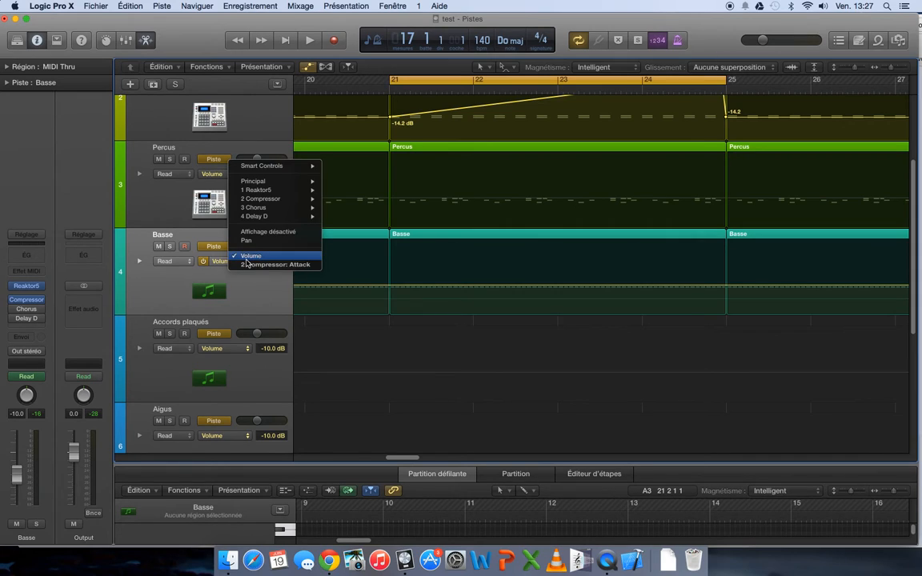
mouse_move(281, 199)
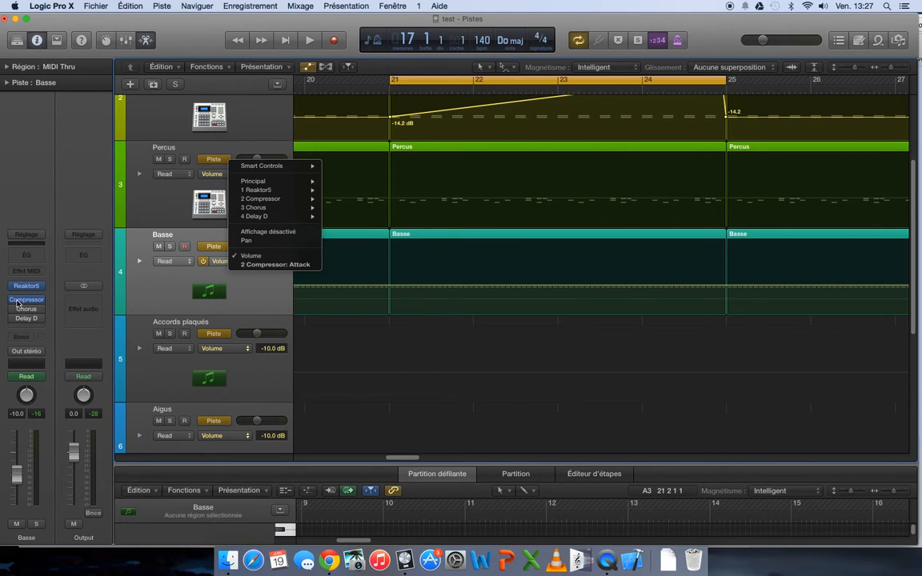
click(128, 259)
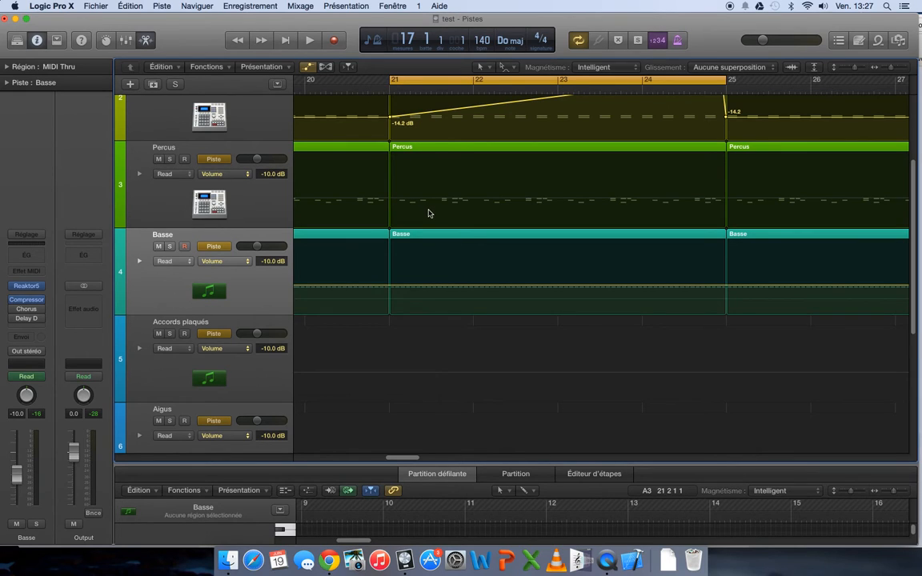
- Turn off the cycle range over bars 21 to 25
key(super+Left)
key(super+Left)
key(super+Left)
key(super+Left)
key(super+Left)
key(super+Left)
key(super+Left)
key(super+Left)
key(super+Left)
key(super+Right)
key(super+Right)
key(super+Right)
key(super+Right)
key(super+Right)
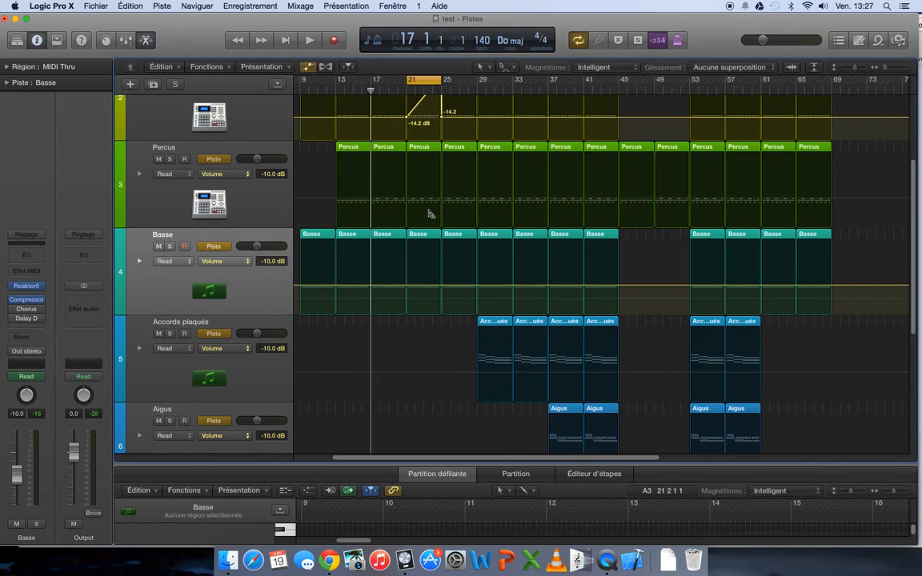
click(456, 79)
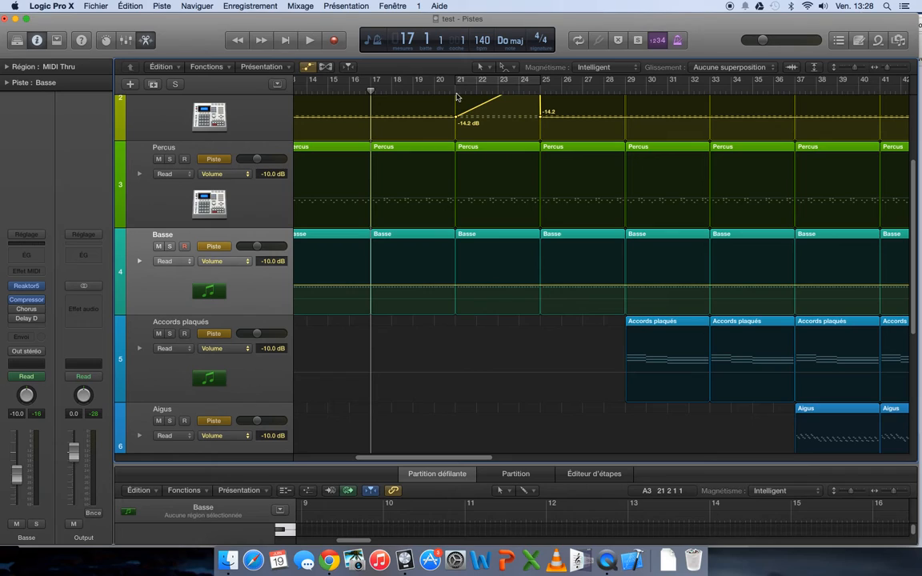
- Review the automation modes available for the Basse track
scroll(530, 183, up, 3)
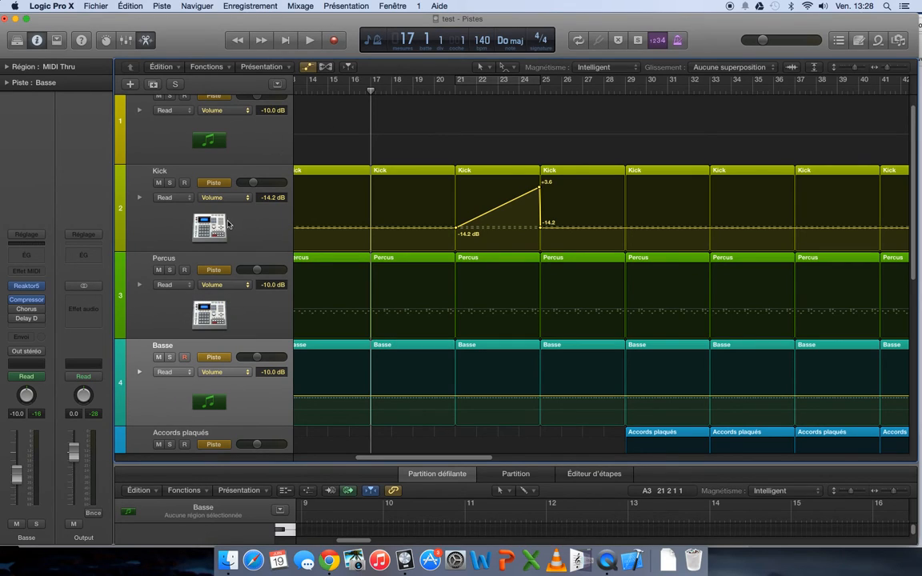
click(165, 371)
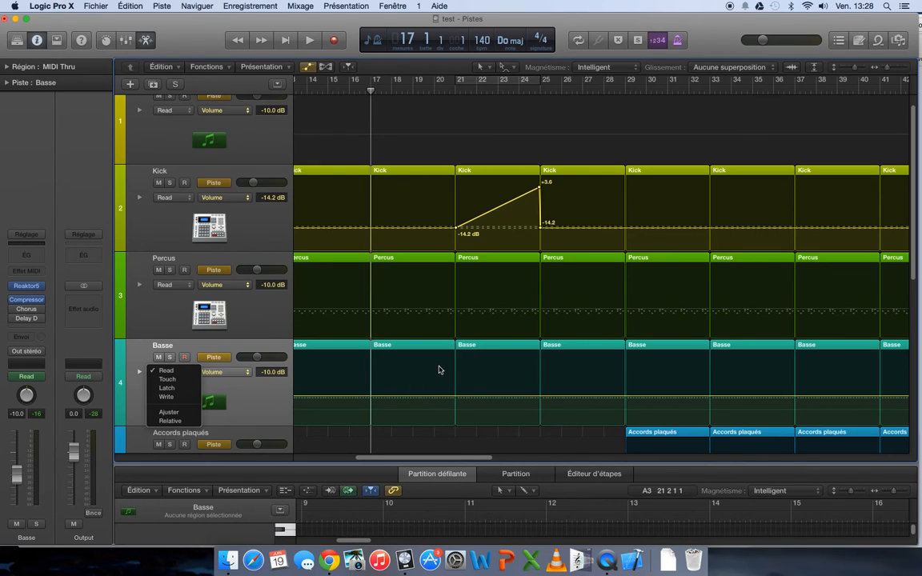
click(268, 401)
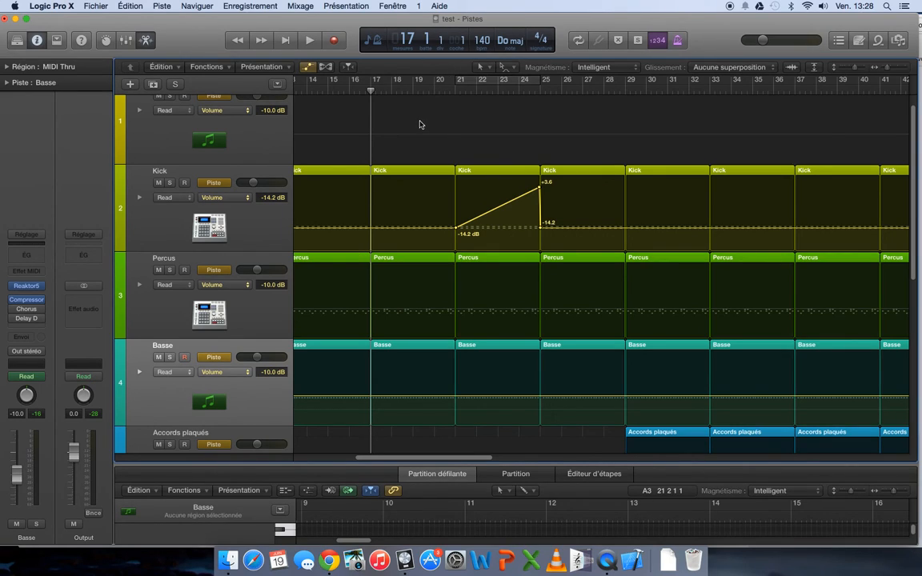
- Turn the cycle range over bars 21 to 25 back on and solo the Basse track
click(485, 81)
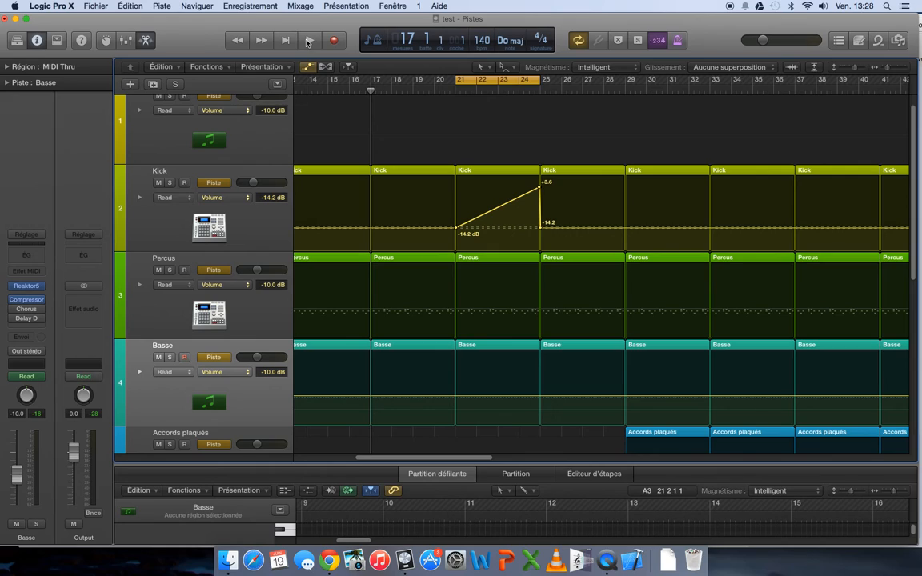
key(XF86AudioRaiseVolume)
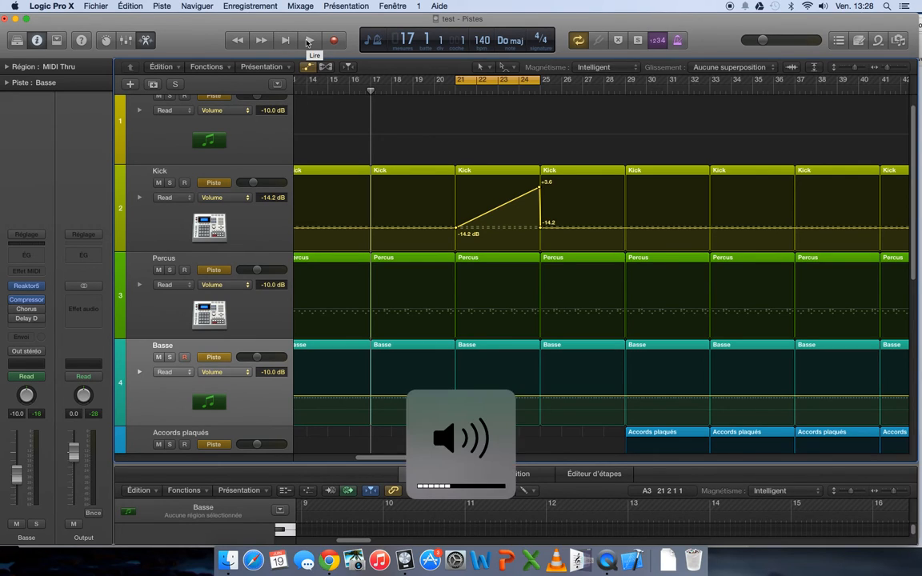
key(XF86AudioLowerVolume)
key(XF86AudioLowerVolume)
key(XF86AudioLowerVolume)
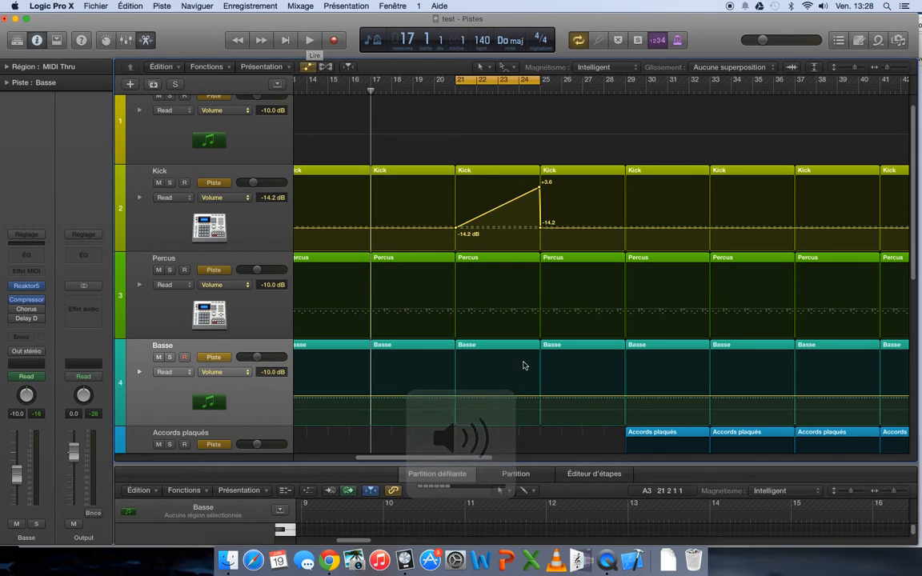
click(170, 357)
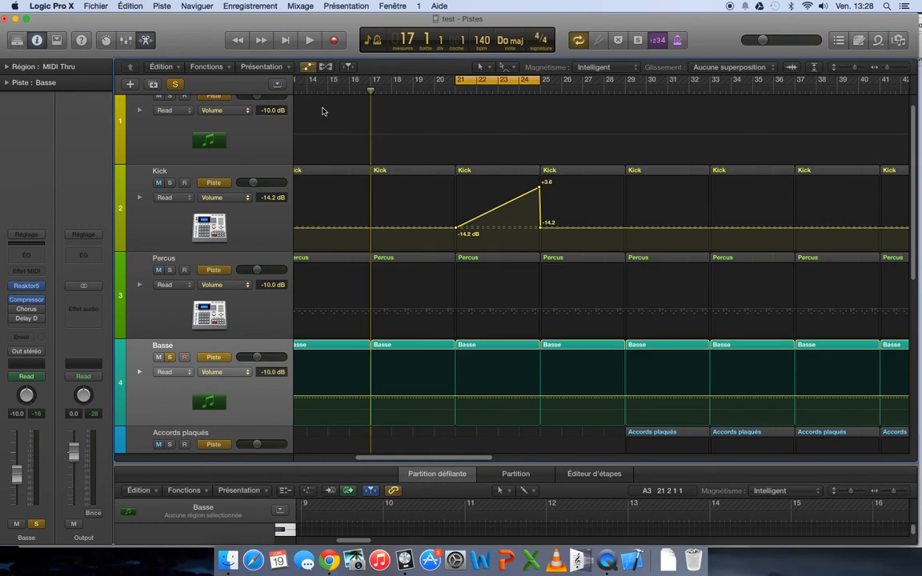
- Play the soloed Basse loop and raise the system volume
click(311, 40)
key(XF86AudioRaiseVolume)
key(XF86AudioRaiseVolume)
key(XF86AudioRaiseVolume)
key(XF86AudioRaiseVolume)
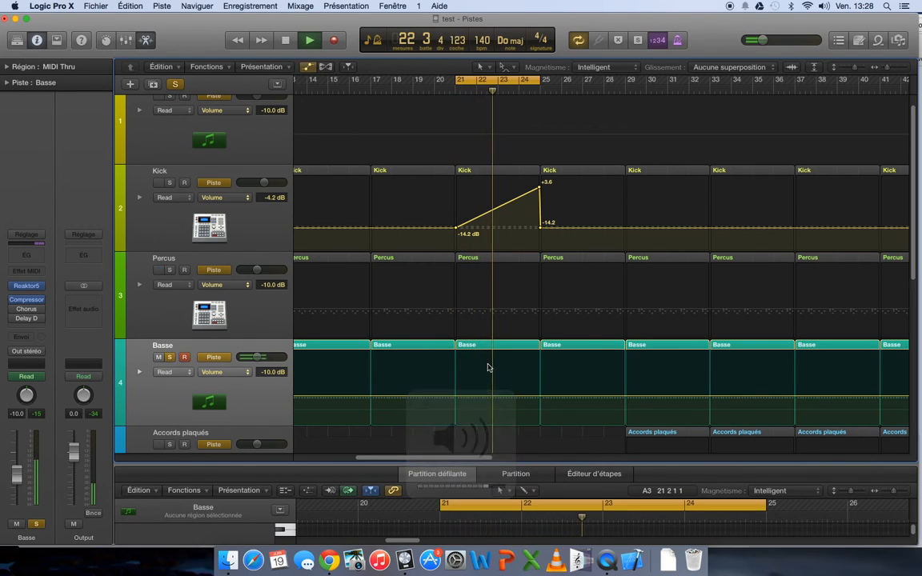
- Draw a Basse volume ramp from -10.0 dB at bar 21 to about +3.9 dB just before bar 25, dropping back at bar 25
key(super+Down)
key(super+Down)
key(super+Down)
key(super+Right)
key(super+Right)
key(super+Right)
key(super+Right)
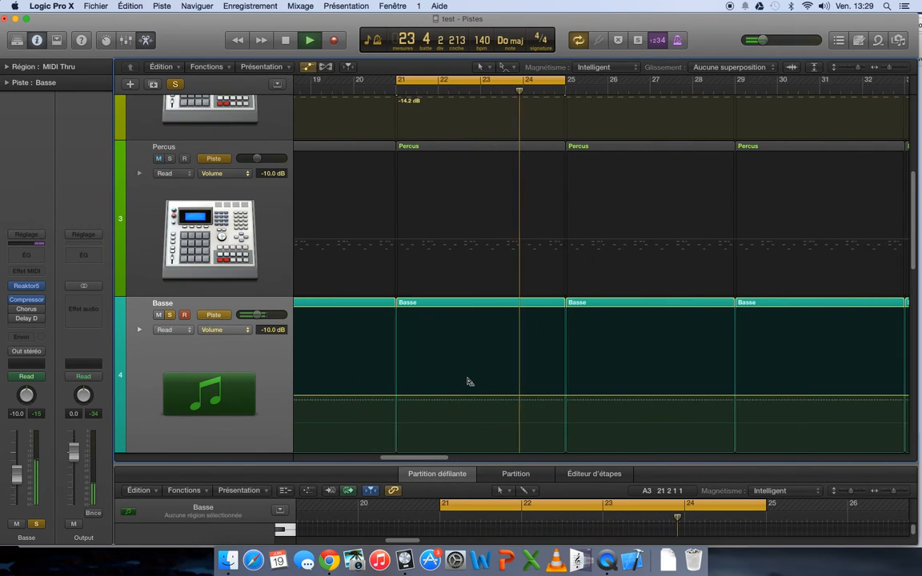
click(366, 395)
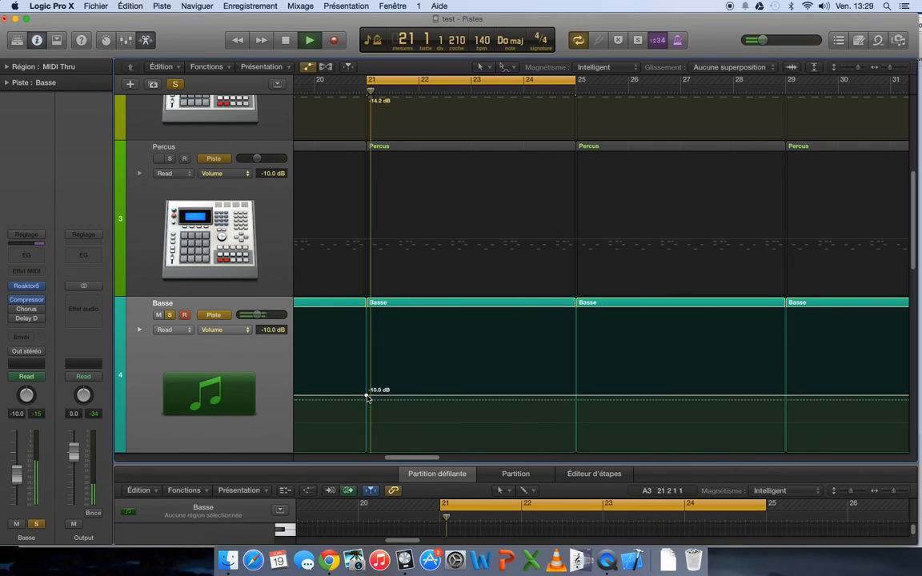
click(575, 396)
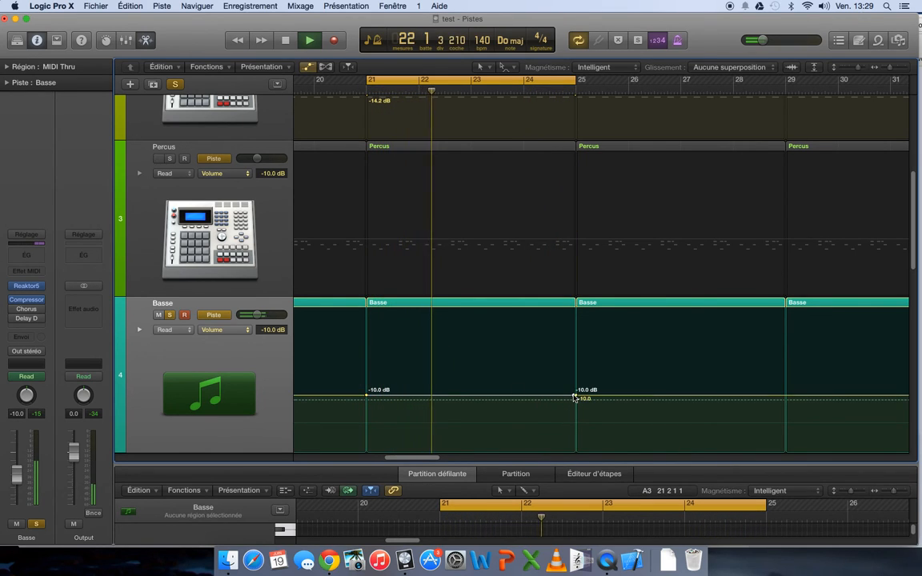
drag(575, 396, 572, 326)
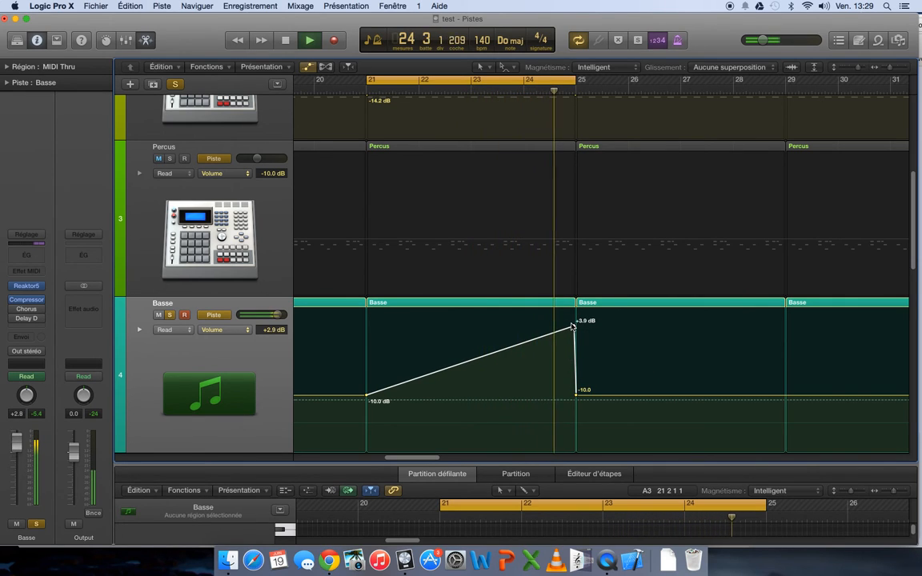
- Listen to the Basse volume ramp, stop playback and hide the track automation
key(XF86AudioRaiseVolume)
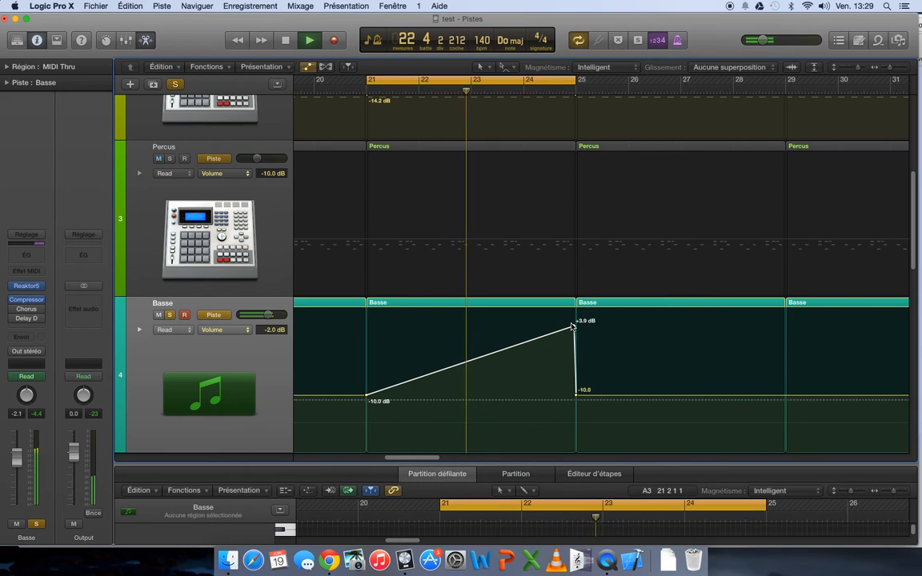
click(285, 41)
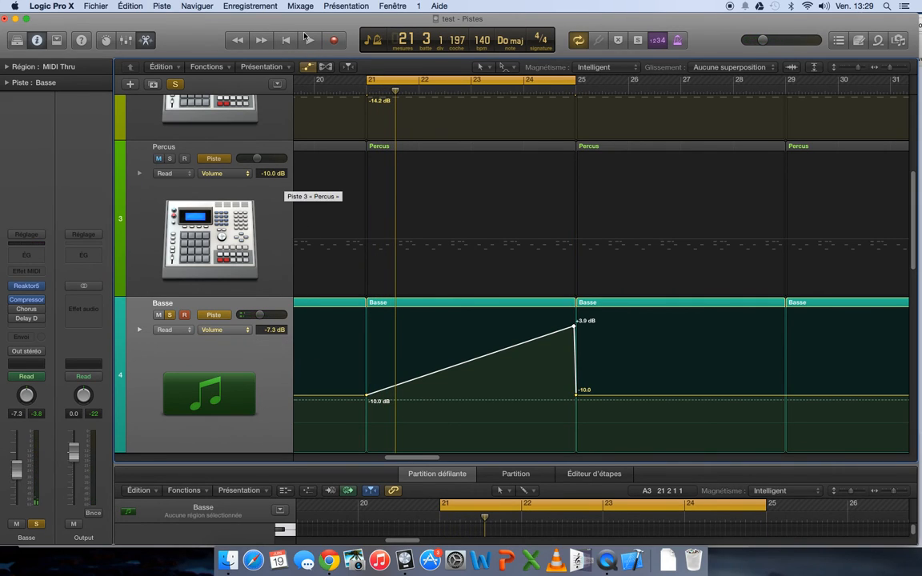
click(311, 69)
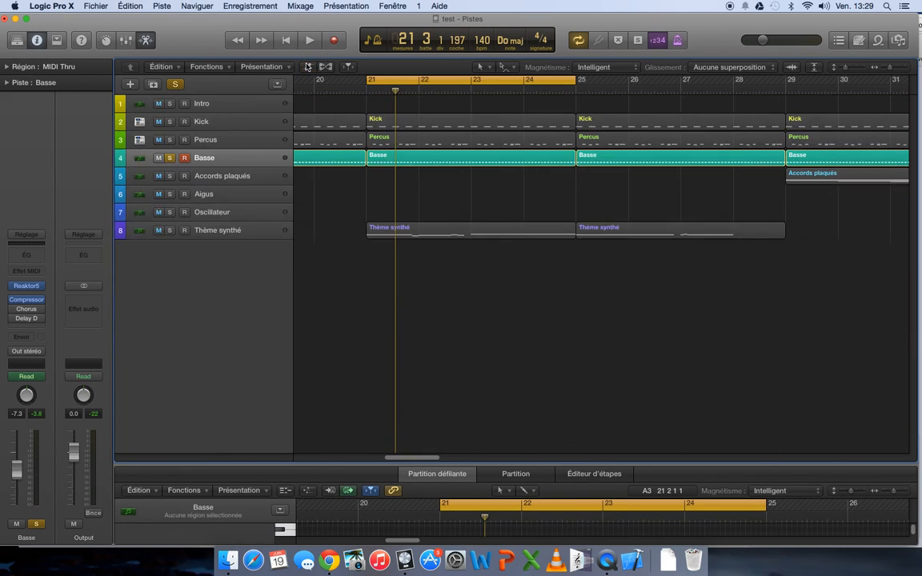
- Turn off the cycle range and move the playhead to the start of bar 21
click(438, 80)
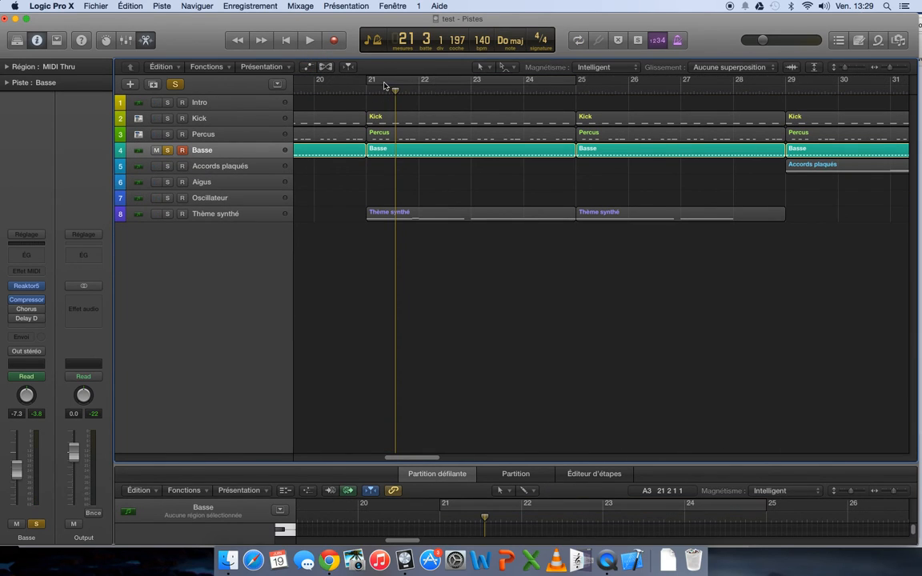
drag(395, 90, 366, 93)
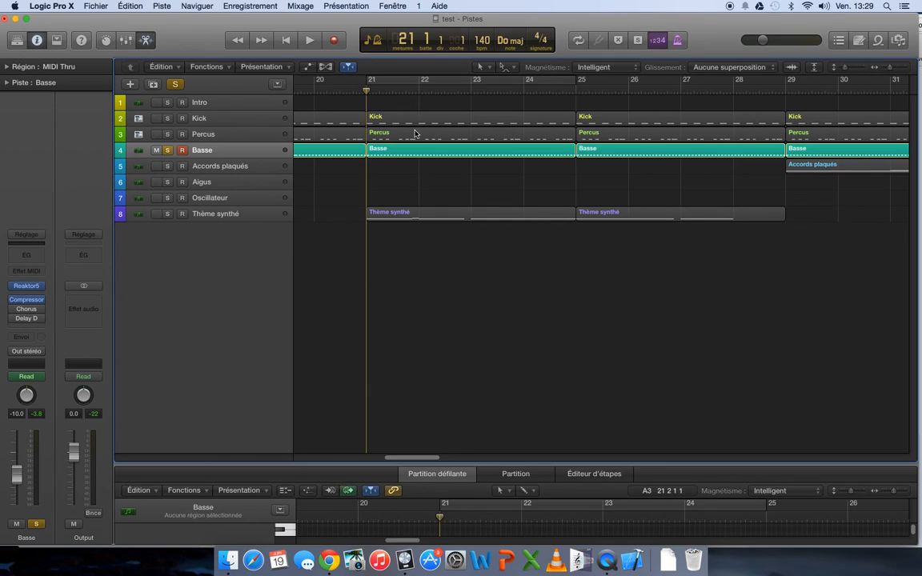
key(super+Left)
key(super+Left)
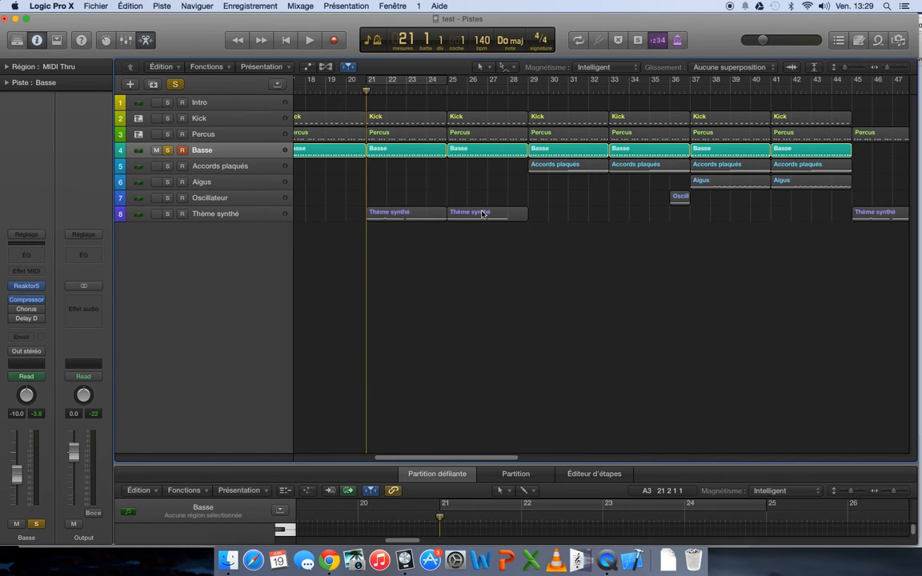